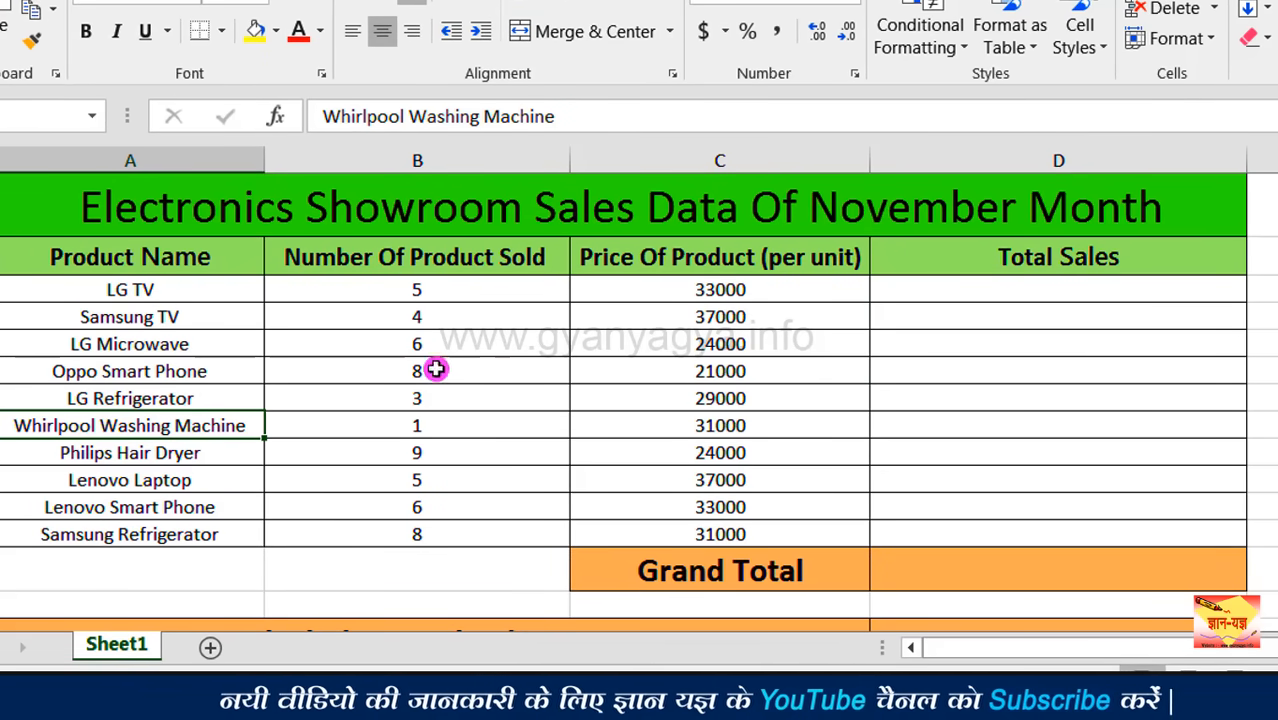
- Calculate the LG TV's total sales in D3 with the formula =B3*C3
{"action": "double_click", "coordinate": [275, 347]}
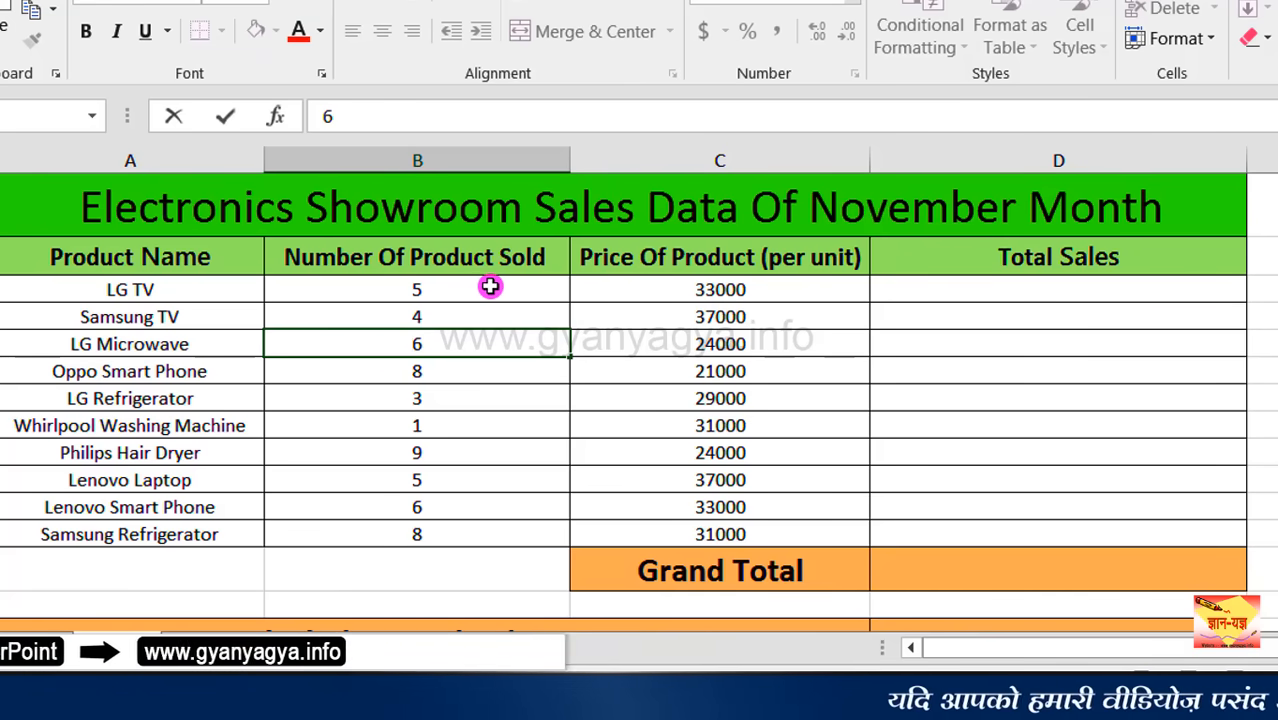
{"action": "left_click", "coordinate": [935, 287]}
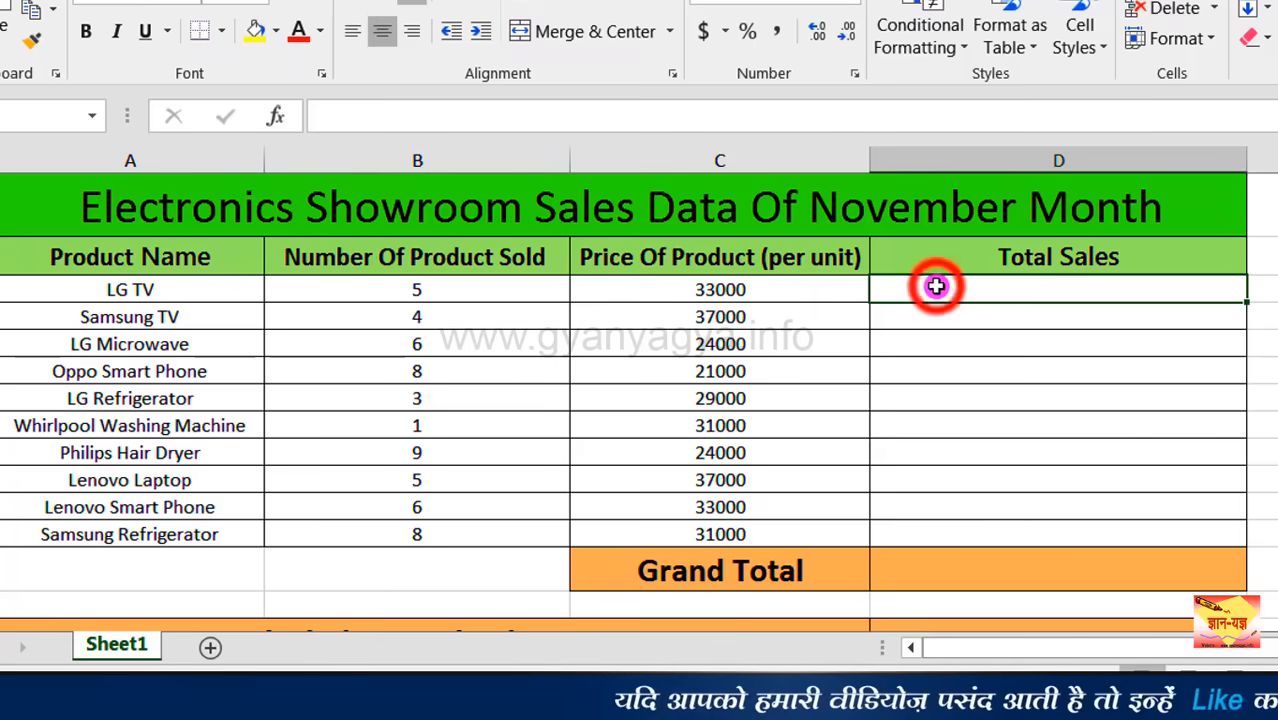
{"action": "type", "text": "="}
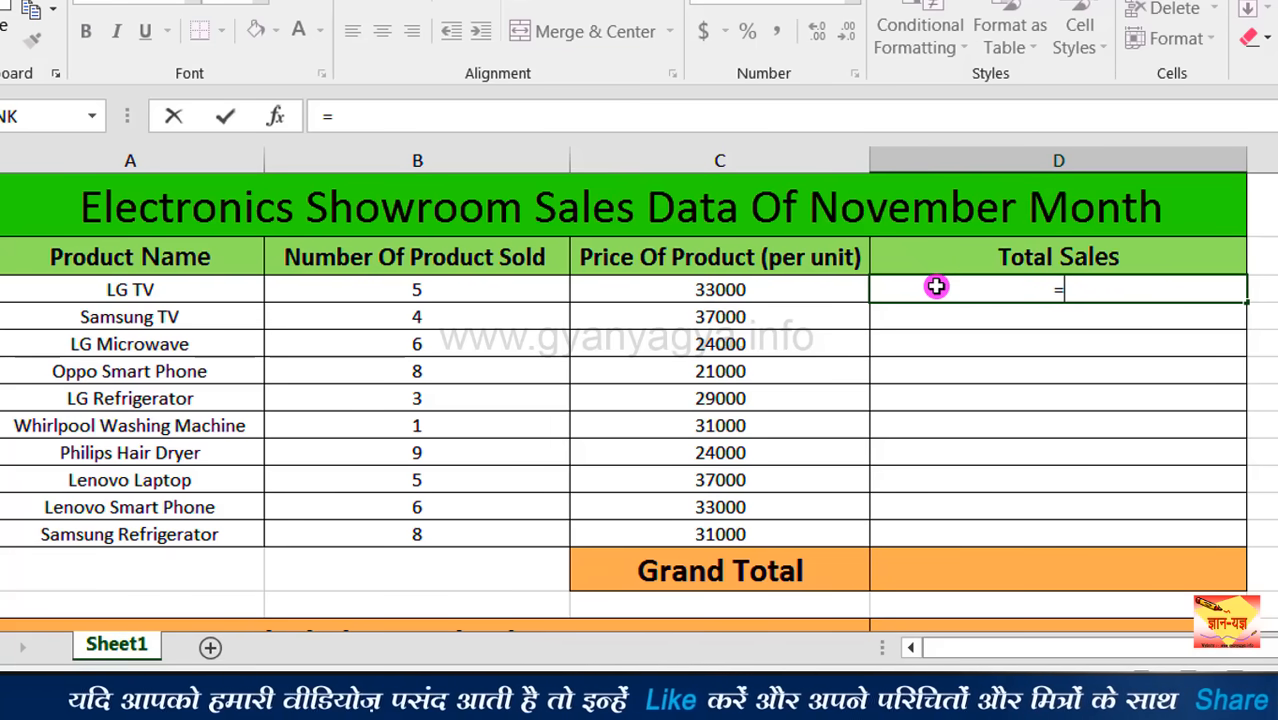
{"action": "left_click", "coordinate": [496, 288]}
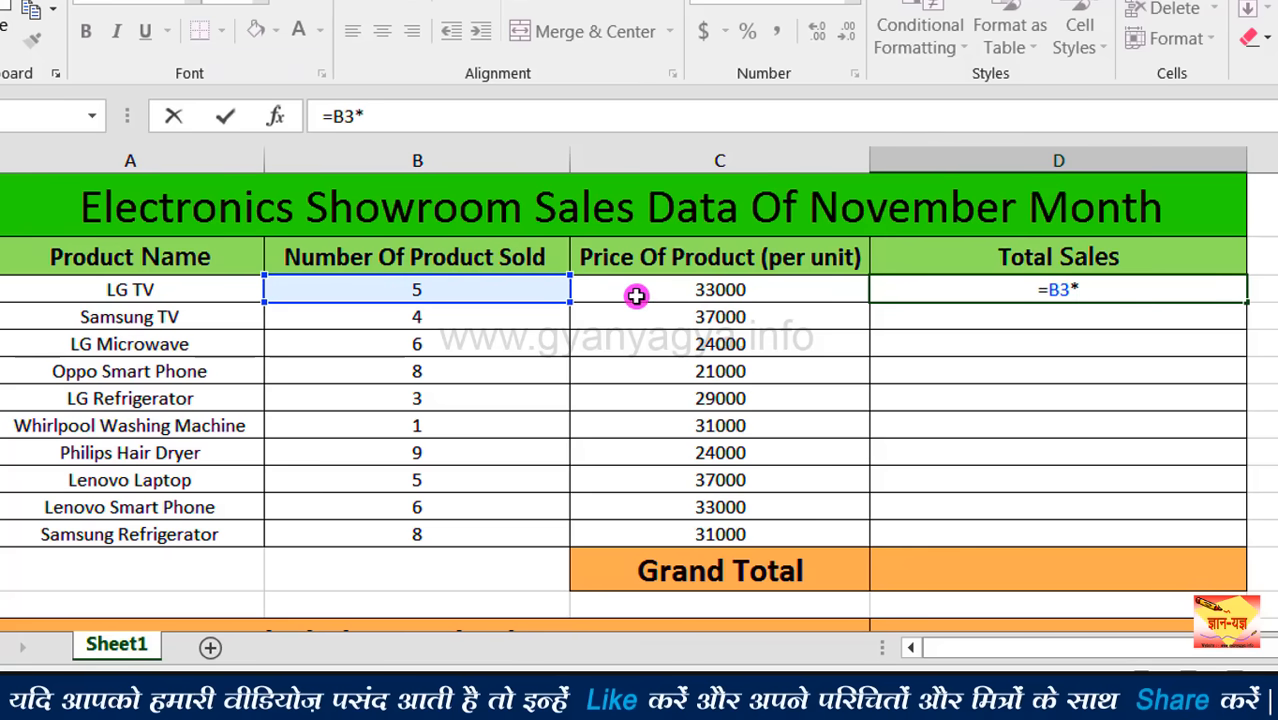
{"action": "left_click", "coordinate": [759, 289]}
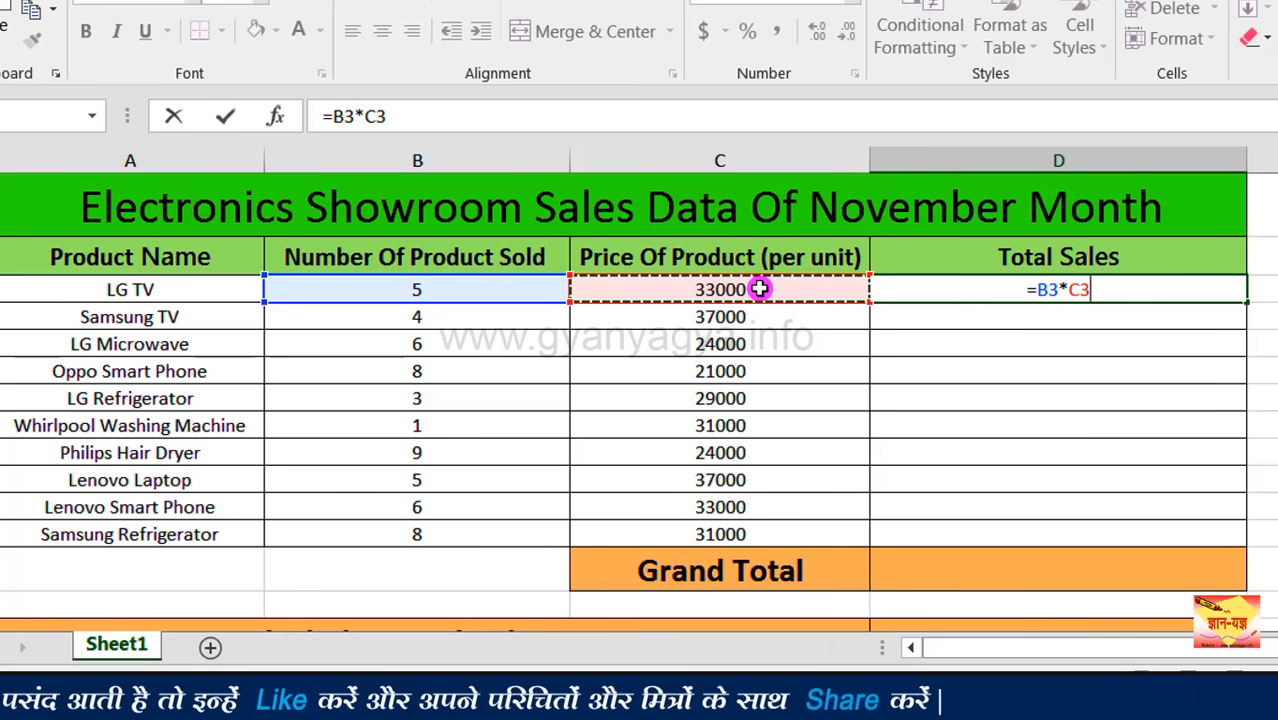
{"action": "key", "text": "Return"}
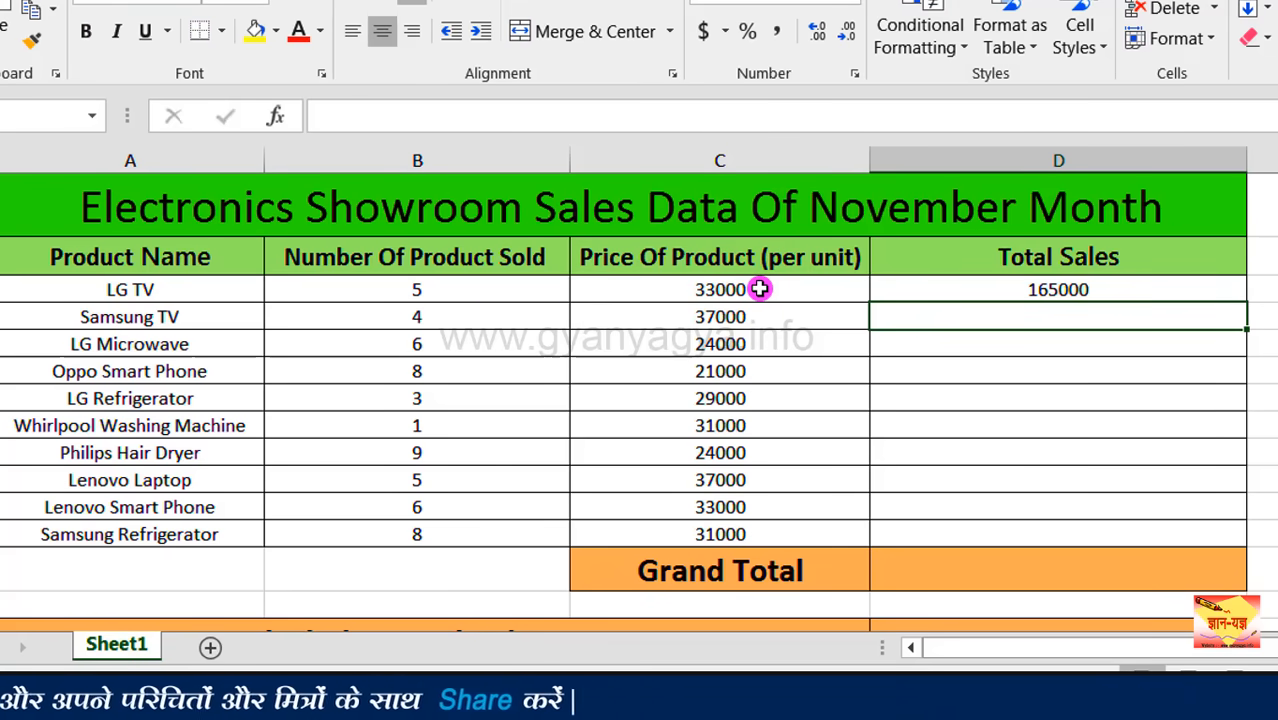
- Copy the total sales formula from D3 down to the Samsung Refrigerator row in D12
{"action": "left_click", "coordinate": [955, 288]}
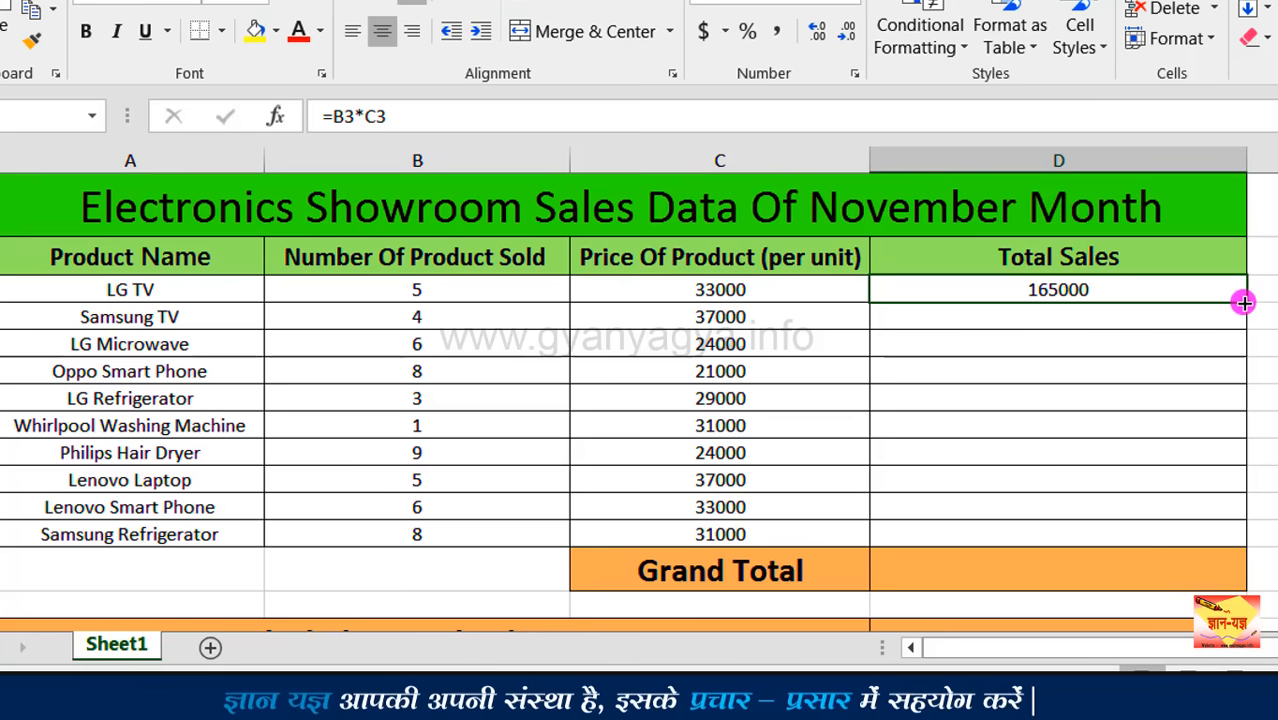
{"action": "left_click_drag", "start_coordinate": [1243, 300], "coordinate": [1229, 476]}
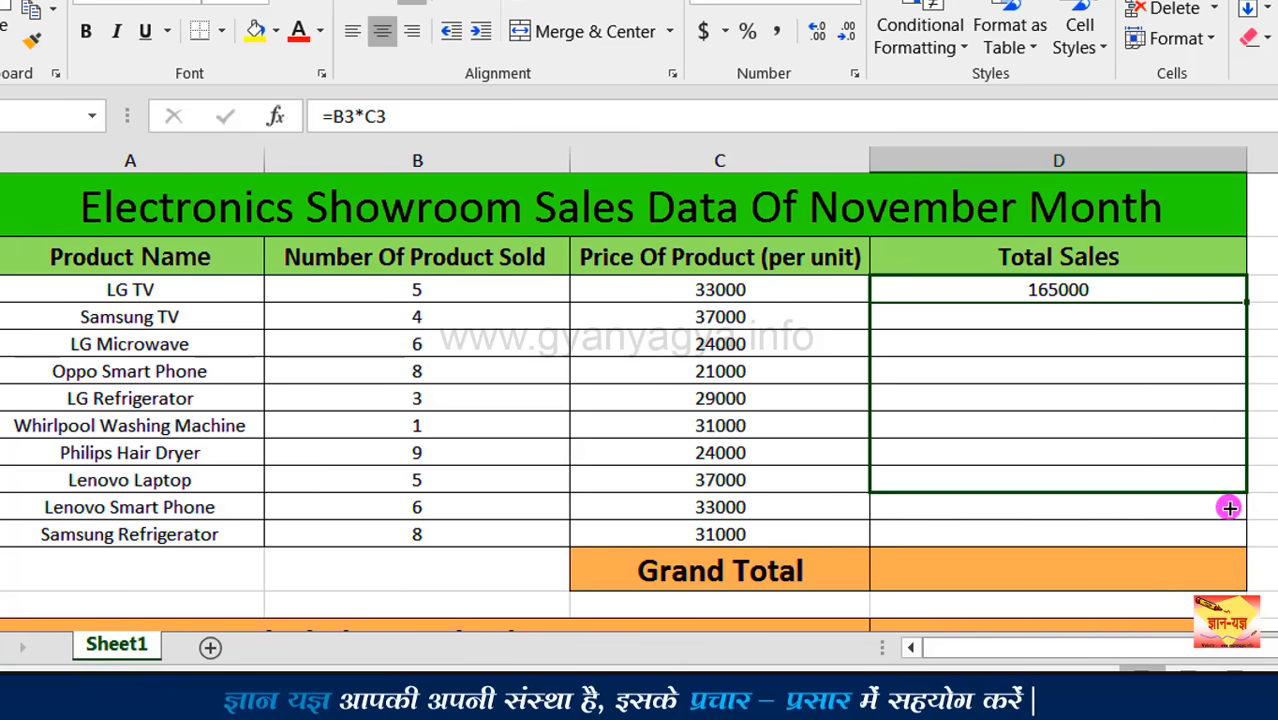
{"action": "left_click_drag", "start_coordinate": [1231, 535], "coordinate": [1229, 534]}
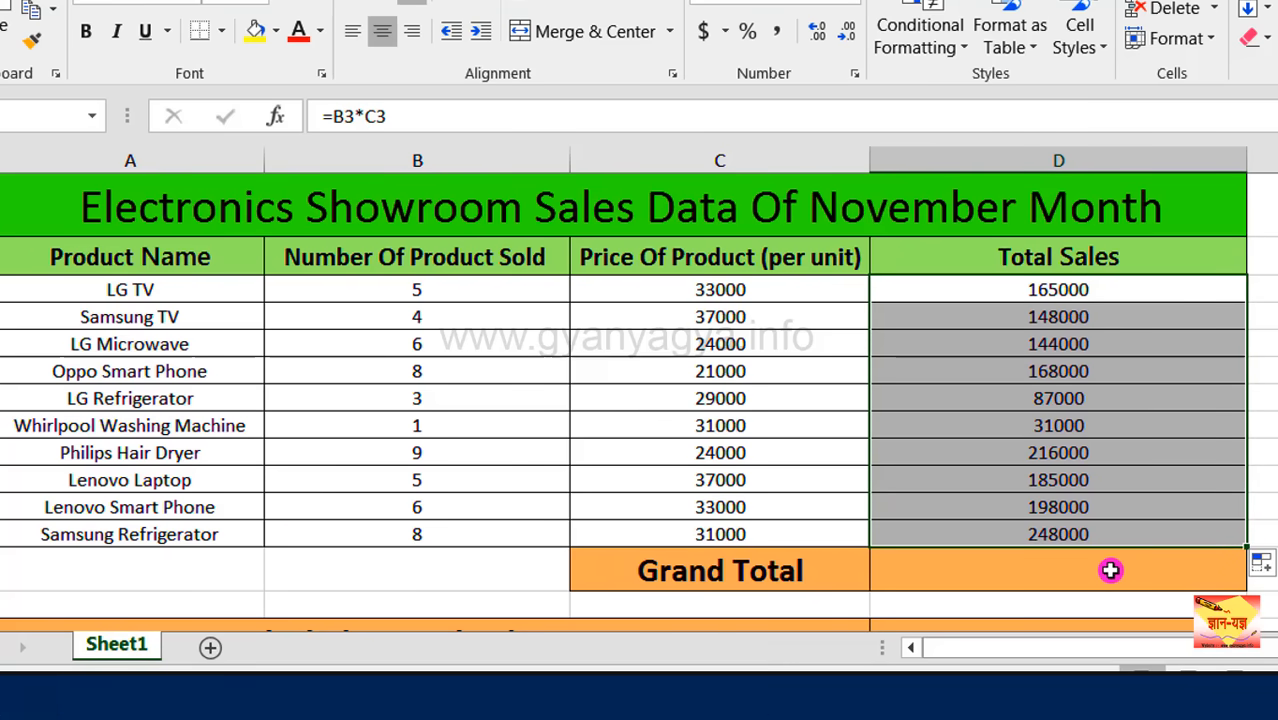
- Sum the Total Sales values in D3:D12 into the Grand Total cell D13 with AutoSum
{"action": "left_click_drag", "start_coordinate": [1131, 286], "coordinate": [1147, 528]}
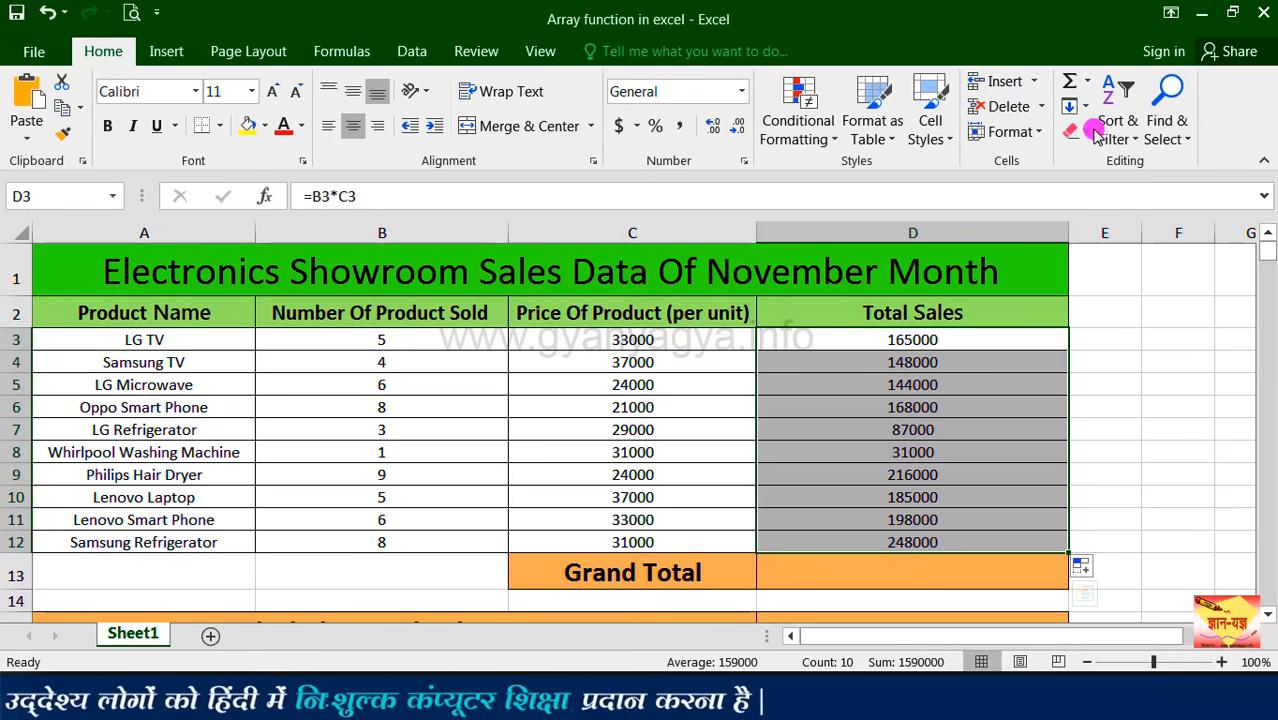
{"action": "left_click", "coordinate": [1066, 81]}
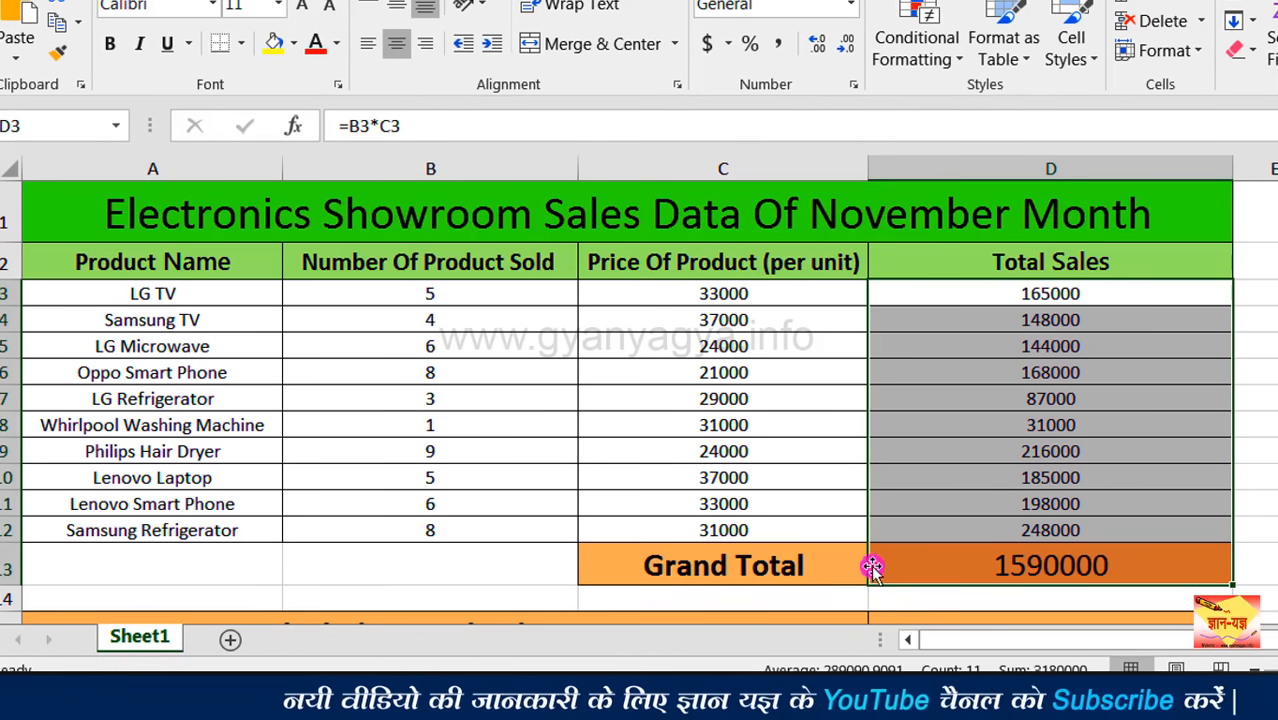
{"action": "left_click", "coordinate": [930, 566]}
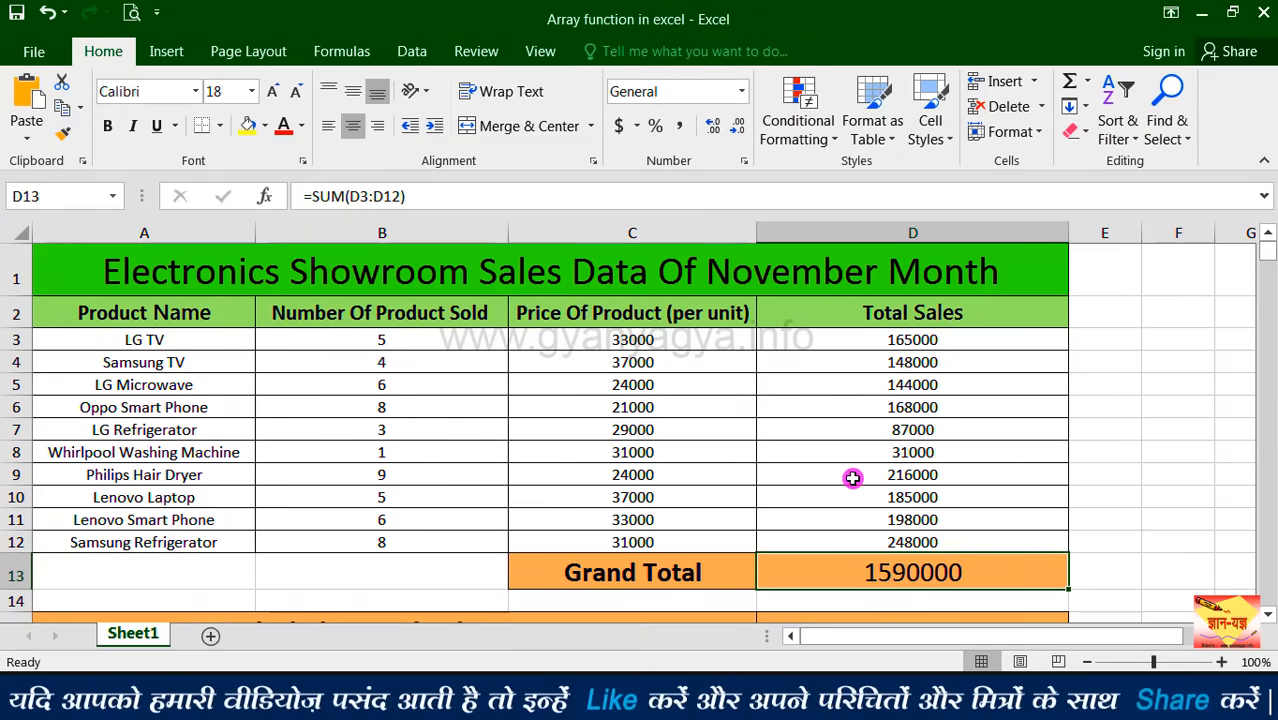
- Enter =SUM(B3:B12*C3:C12) as an array formula in D15, beside "Calculating Total Using Array"
{"action": "left_click", "coordinate": [1268, 619]}
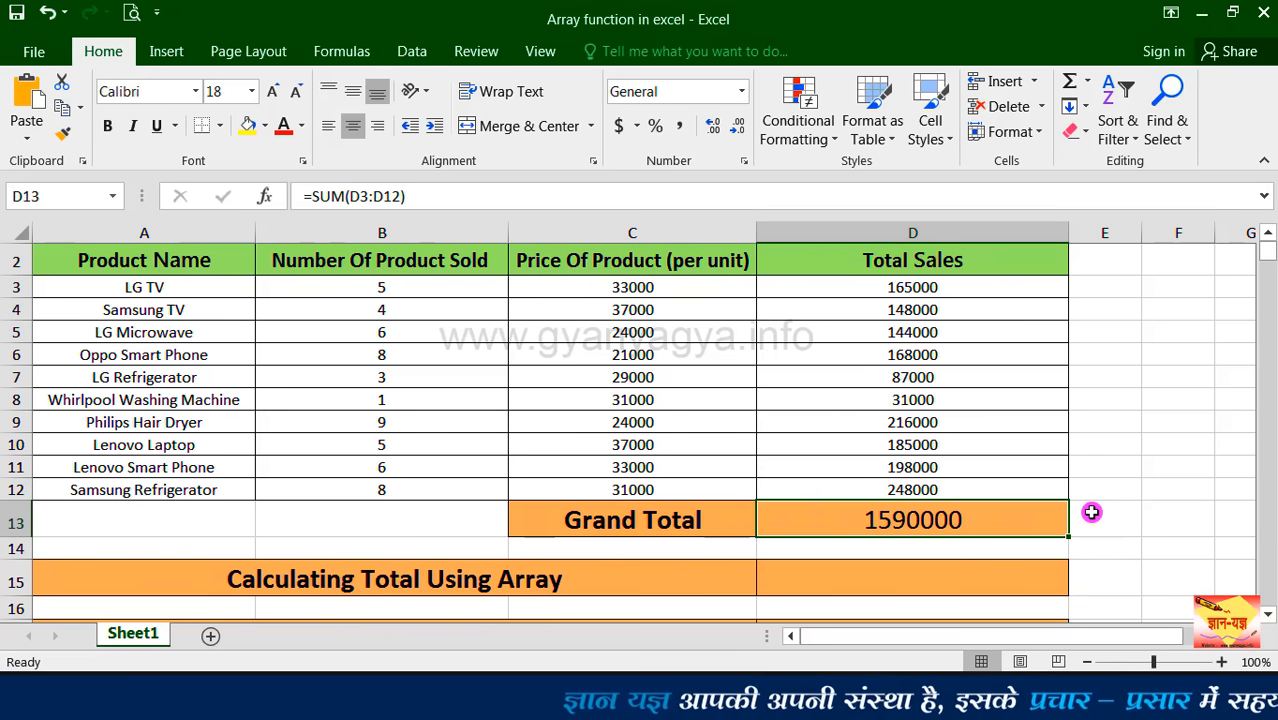
{"action": "left_click", "coordinate": [830, 576]}
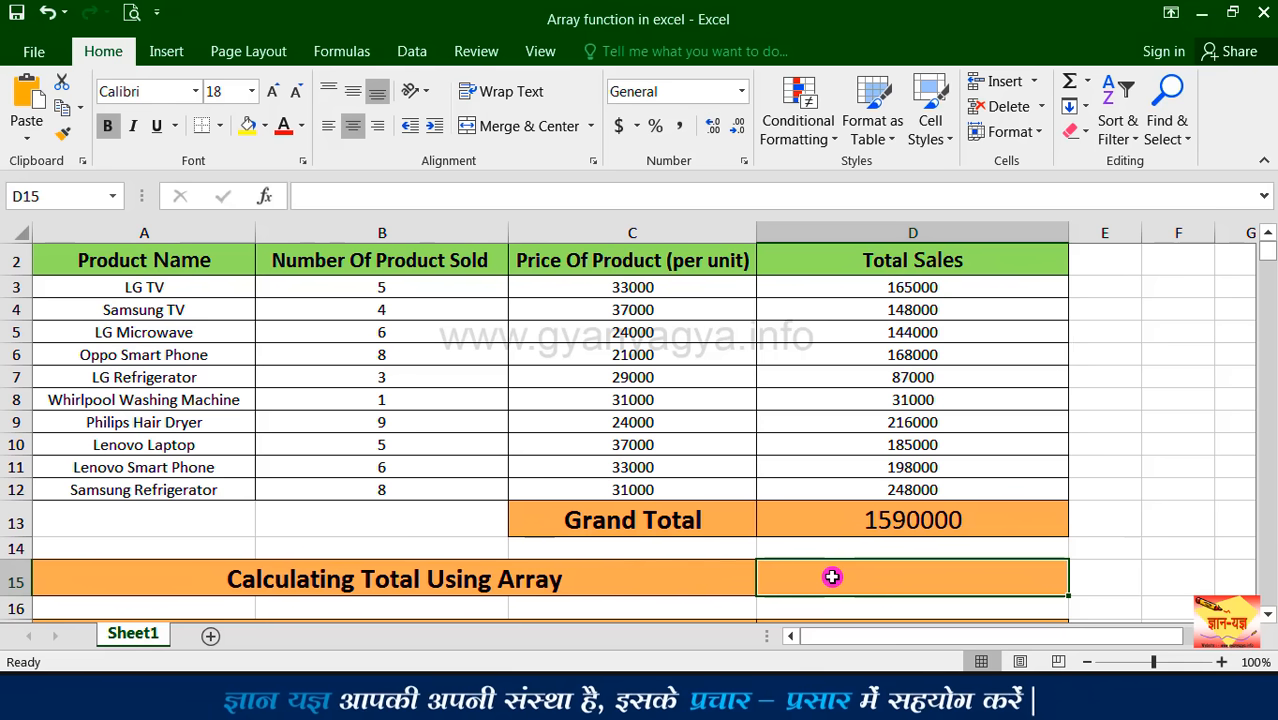
{"action": "type", "text": "=s"}
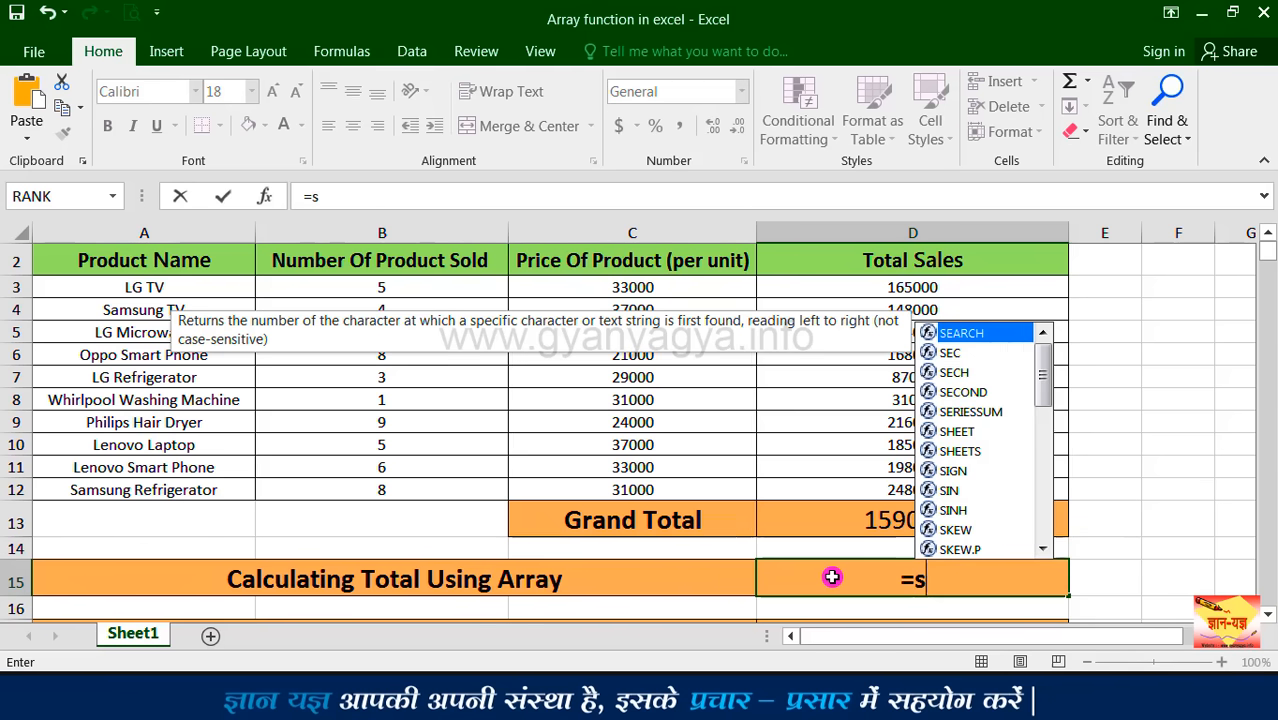
{"action": "type", "text": "um"}
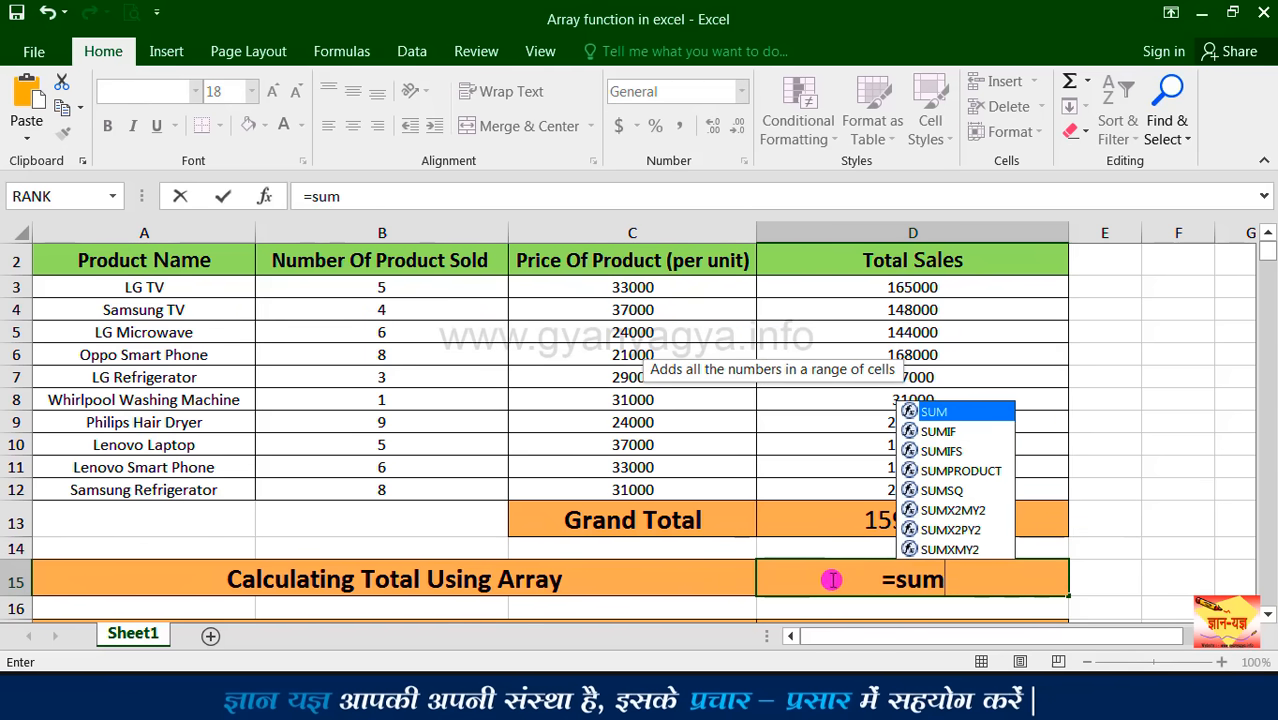
{"action": "double_click", "coordinate": [958, 411]}
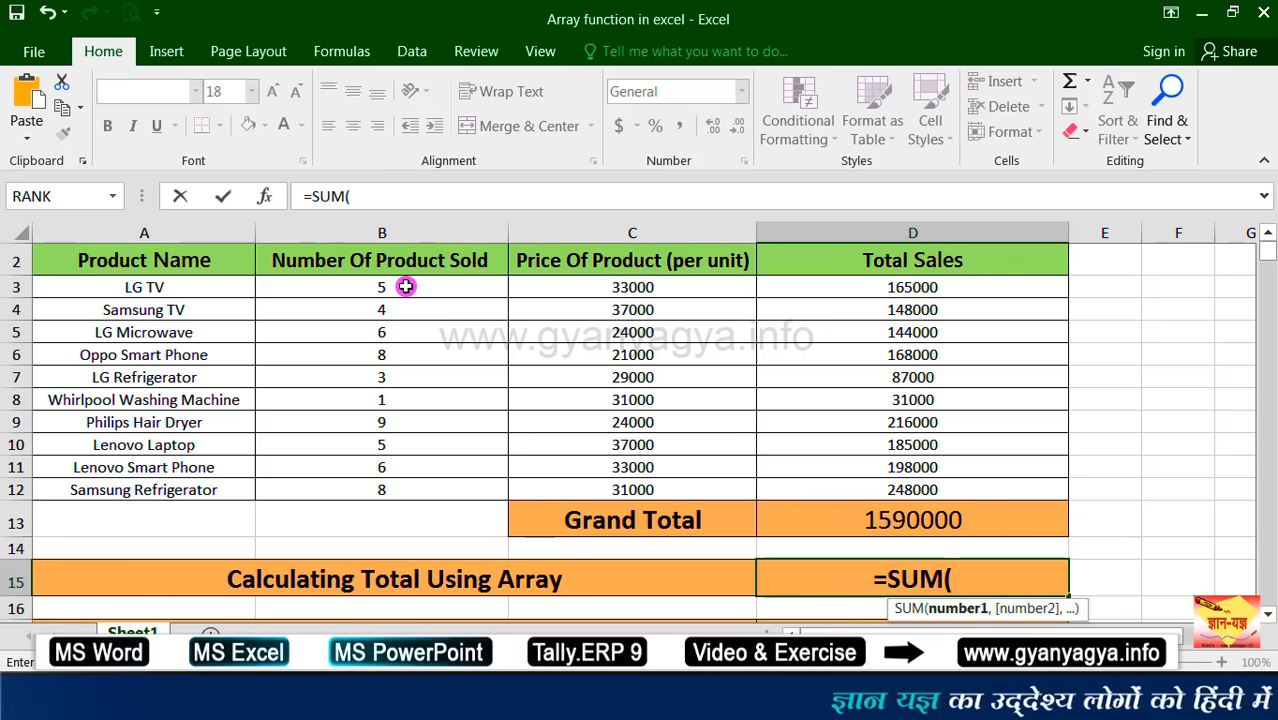
{"action": "left_click_drag", "start_coordinate": [407, 292], "coordinate": [402, 480]}
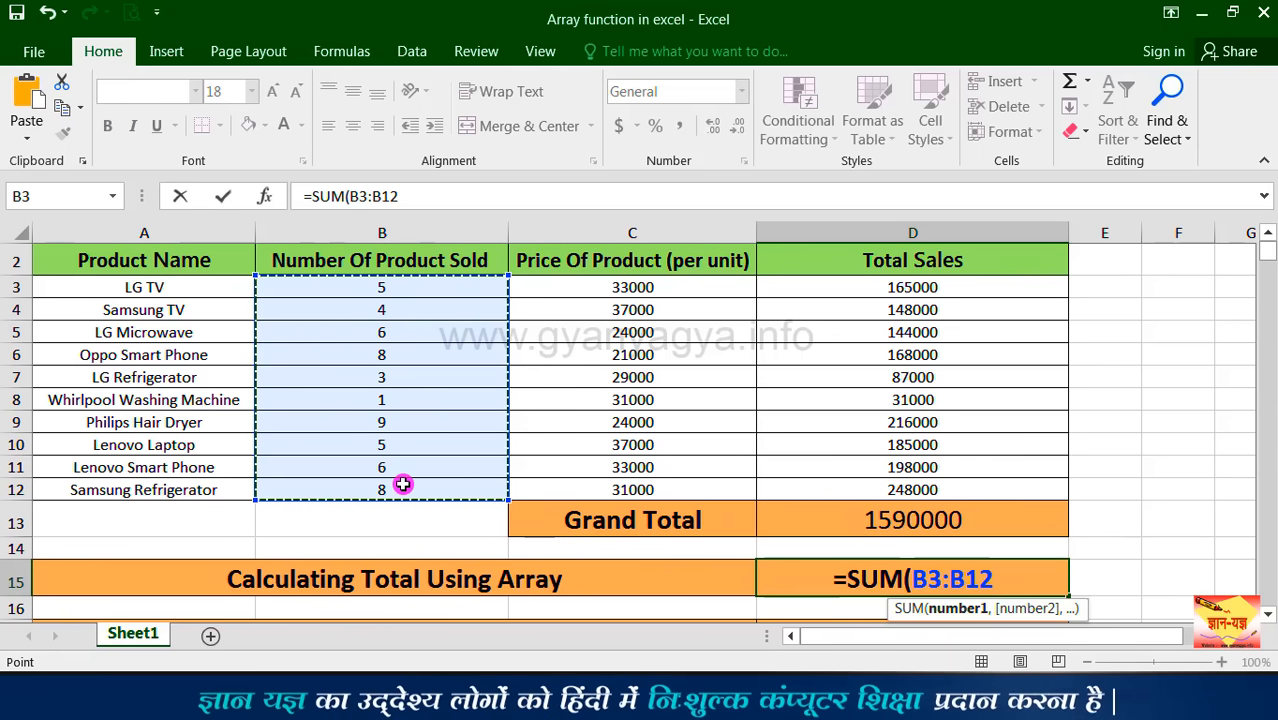
{"action": "type", "text": "*"}
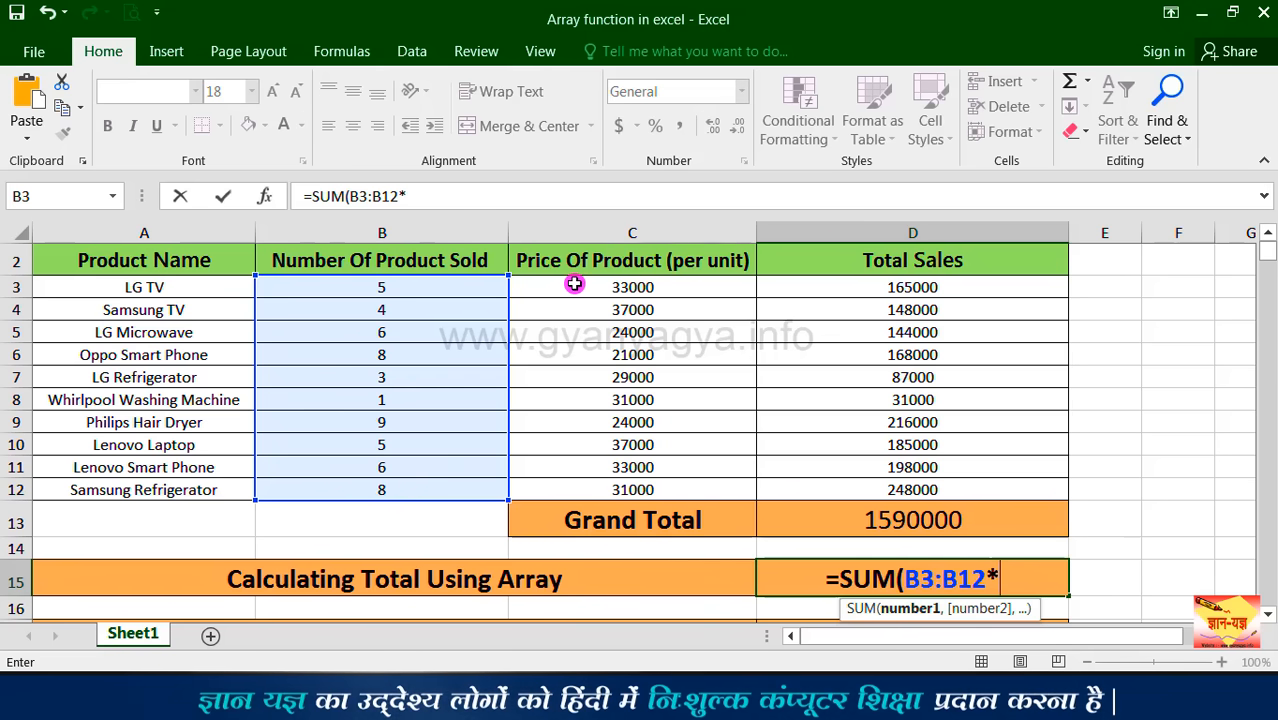
{"action": "left_click_drag", "start_coordinate": [575, 284], "coordinate": [571, 485]}
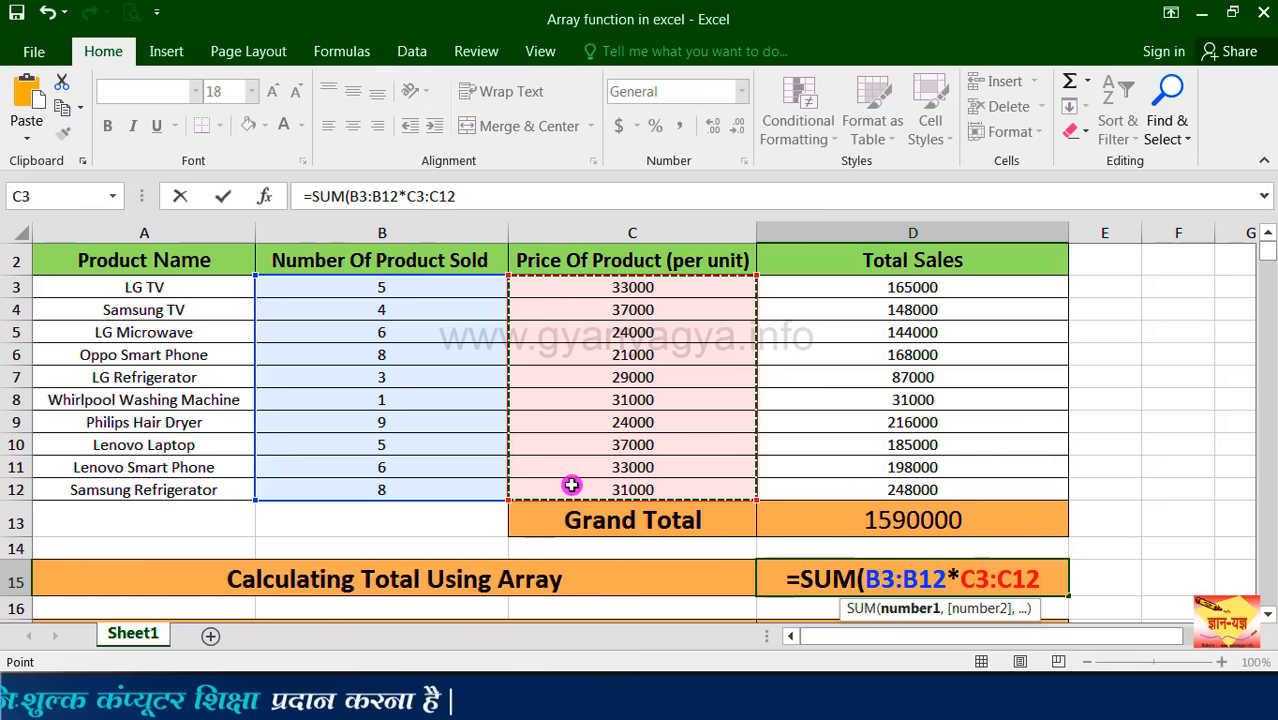
{"action": "type", "text": ")"}
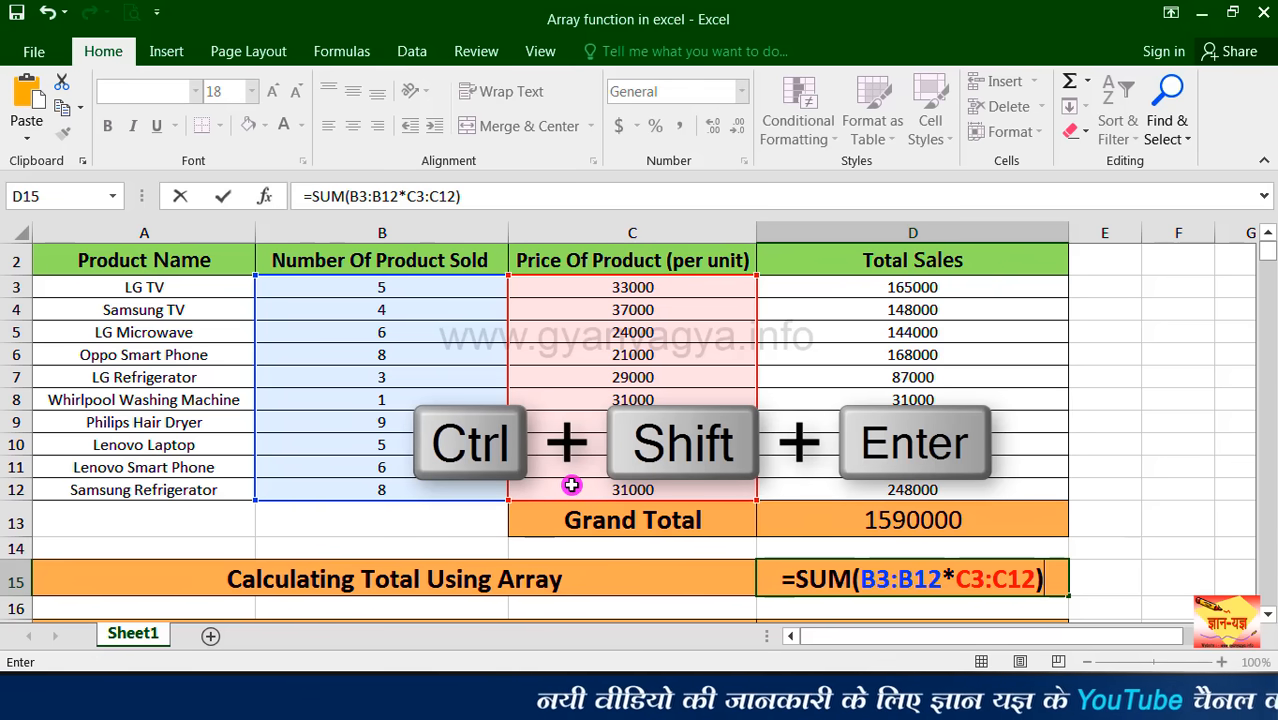
{"action": "key", "text": "ctrl+shift+Return"}
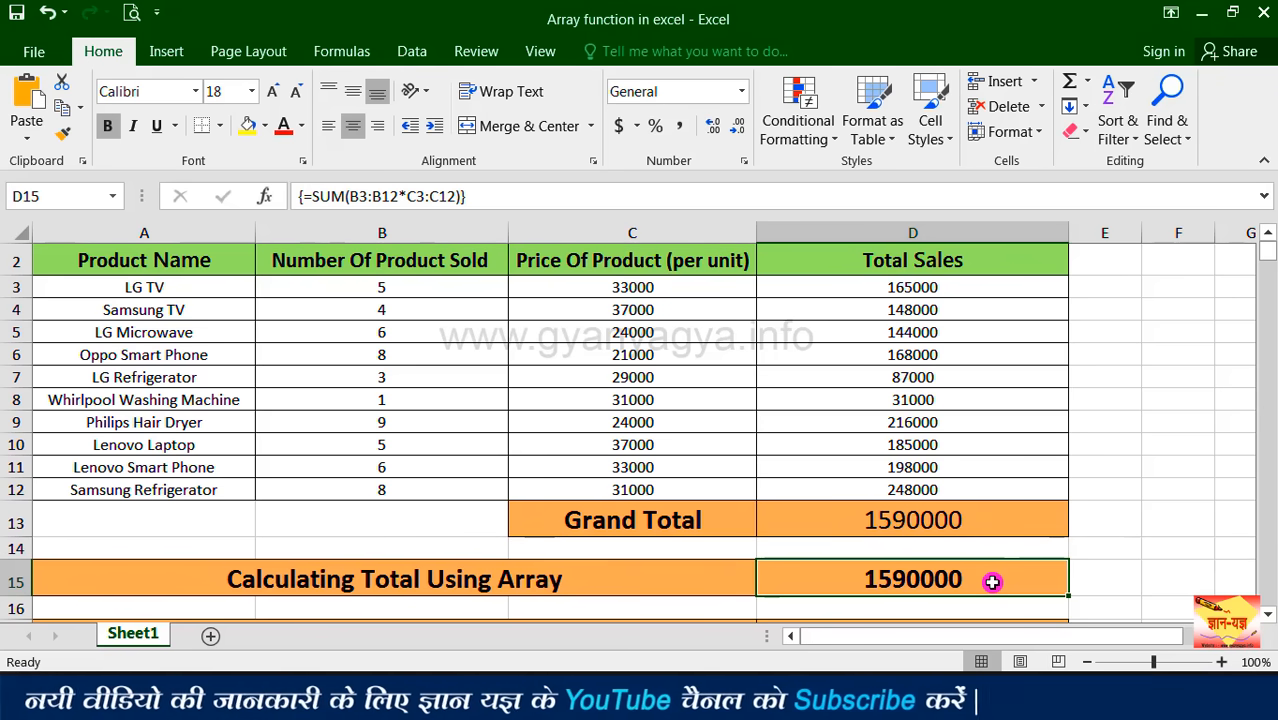
- Enter =SUM(B3:B12*C3:C12) as an ordinary, non-array formula in D17, beside "Calculating Total Without Using Array"
{"action": "left_click_drag", "start_coordinate": [1153, 662], "coordinate": [1148, 662]}
{"action": "left_click", "coordinate": [760, 602]}
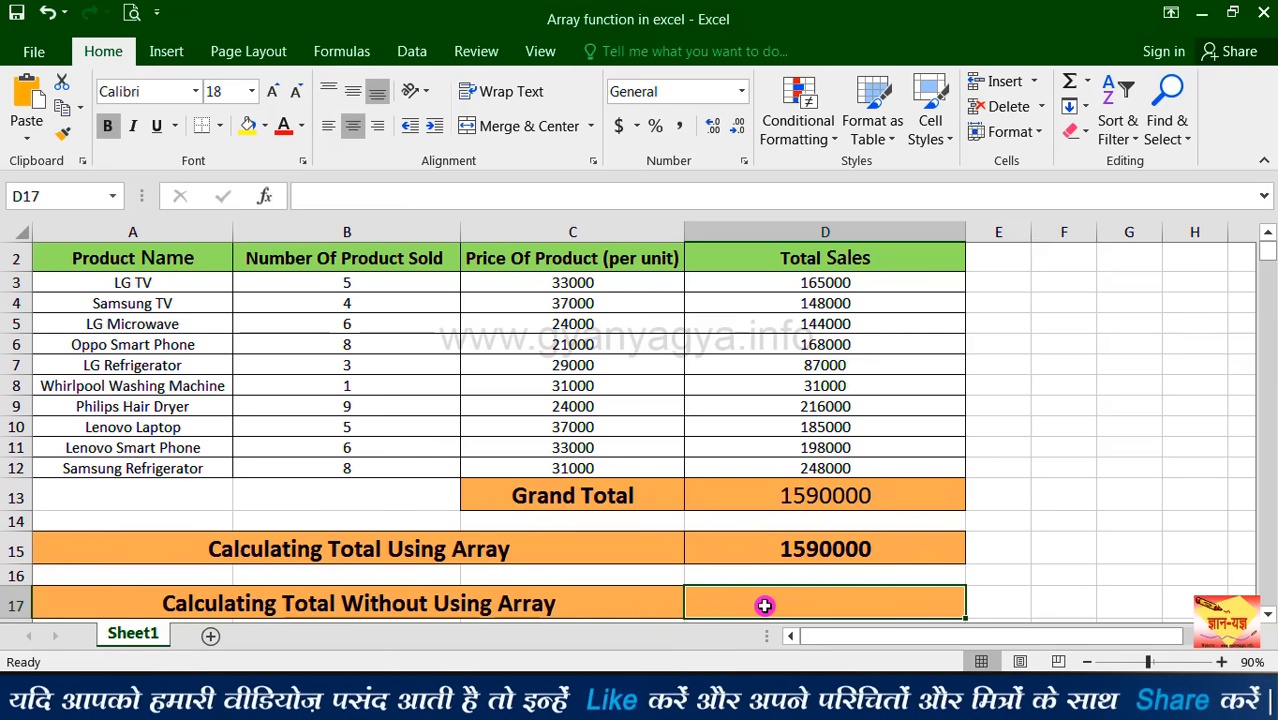
{"action": "type", "text": "="}
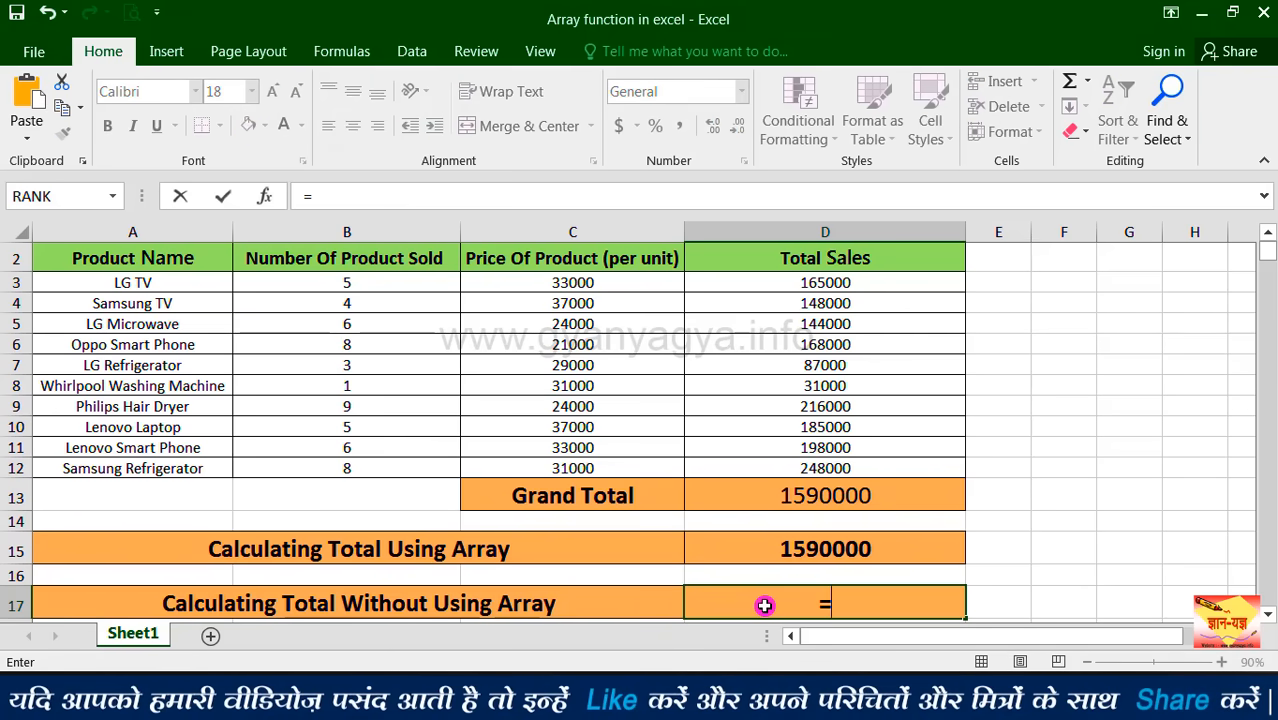
{"action": "type", "text": "sum"}
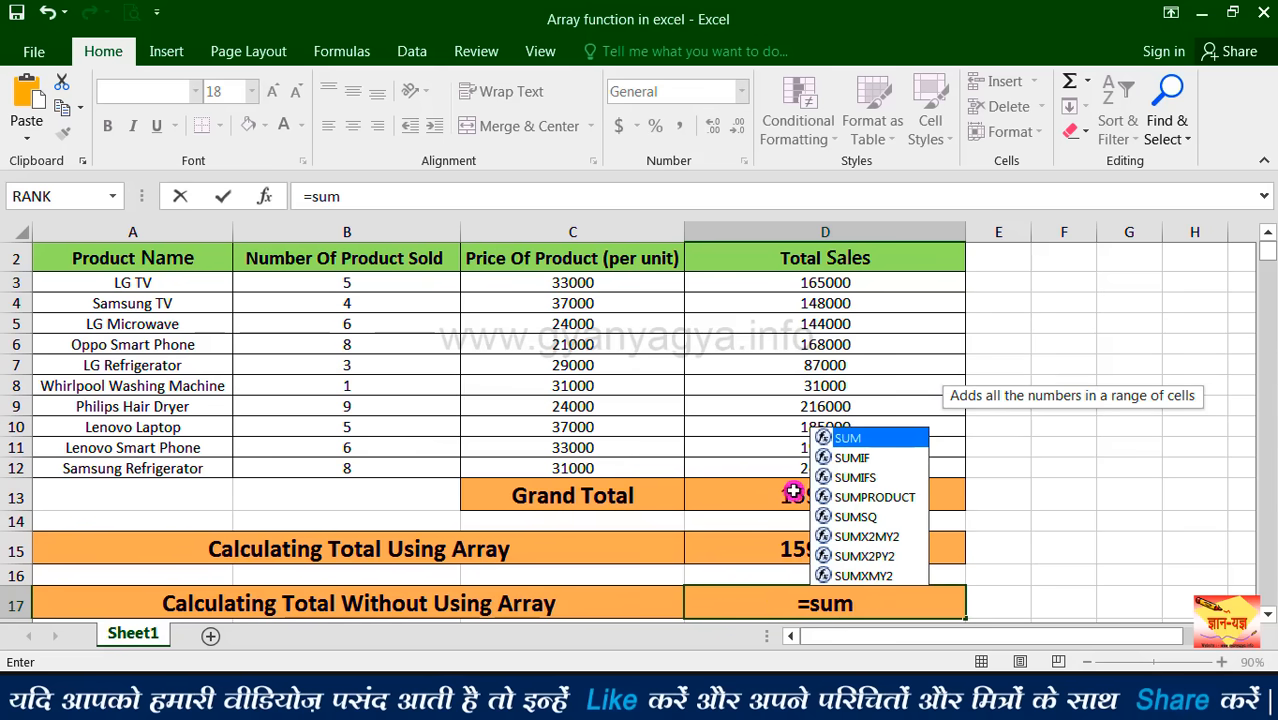
{"action": "double_click", "coordinate": [859, 437]}
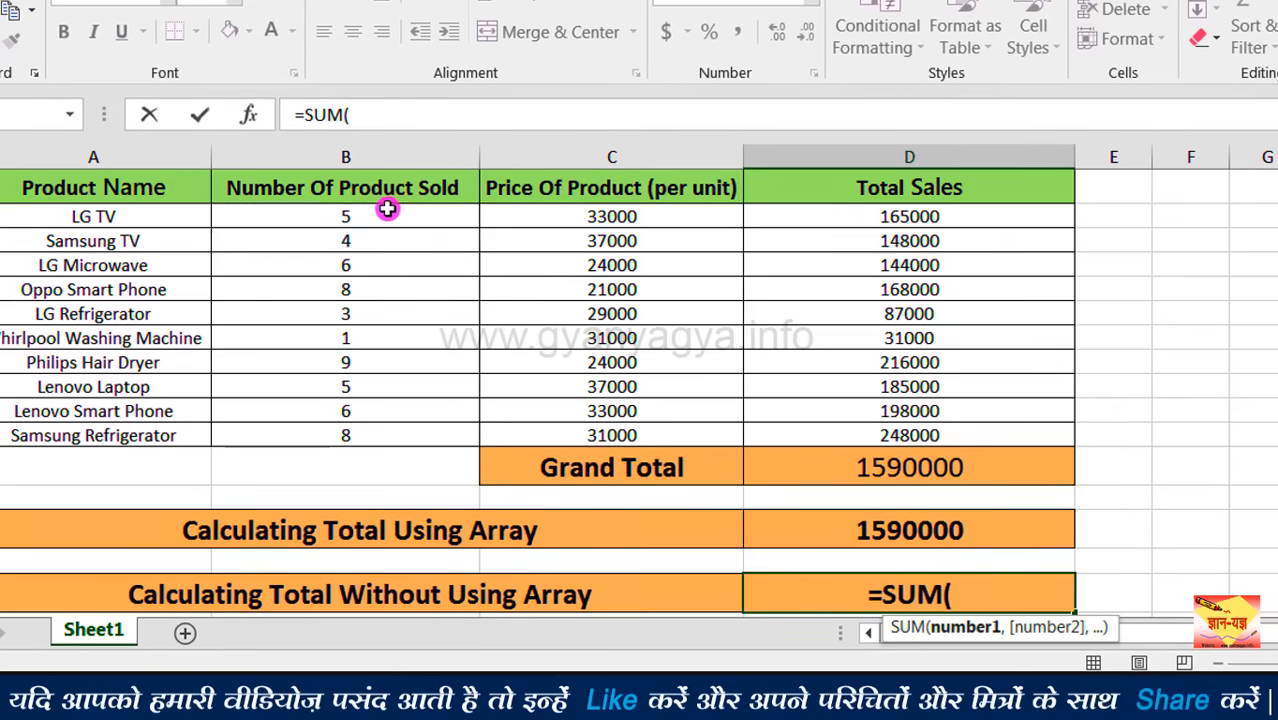
{"action": "left_click", "coordinate": [383, 277]}
{"action": "left_click_drag", "start_coordinate": [388, 243], "coordinate": [379, 436]}
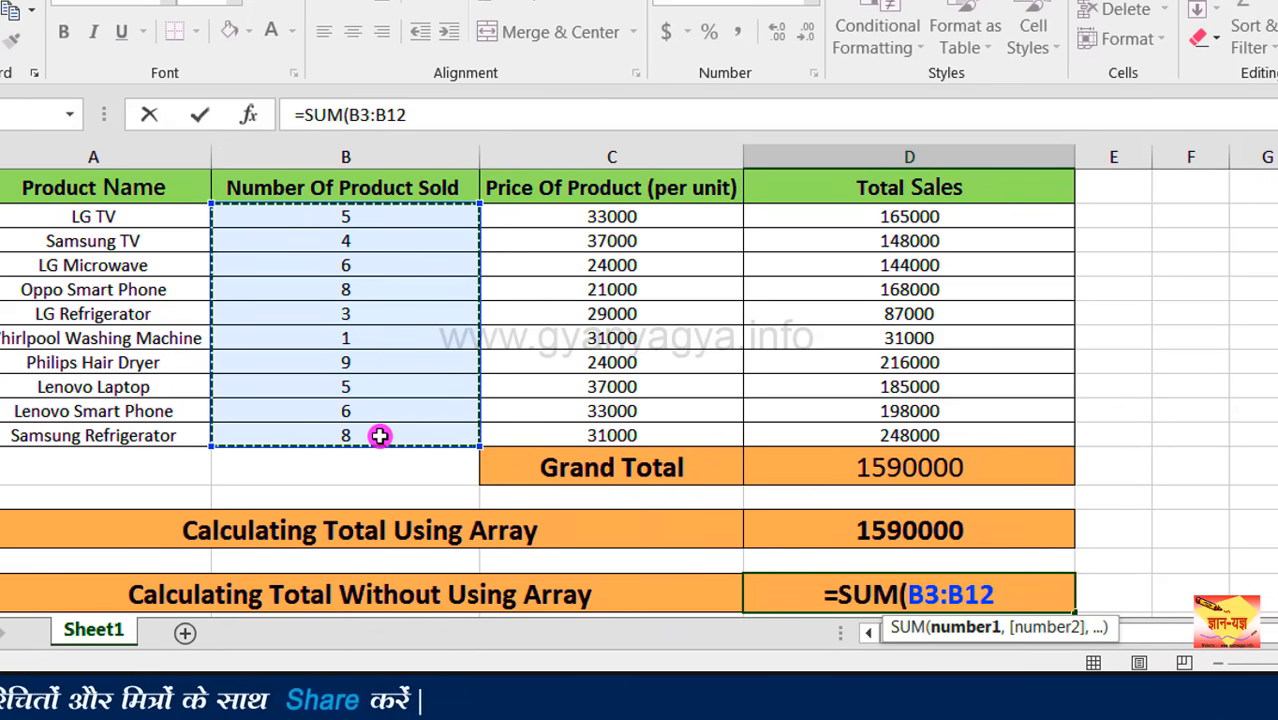
{"action": "type", "text": "*"}
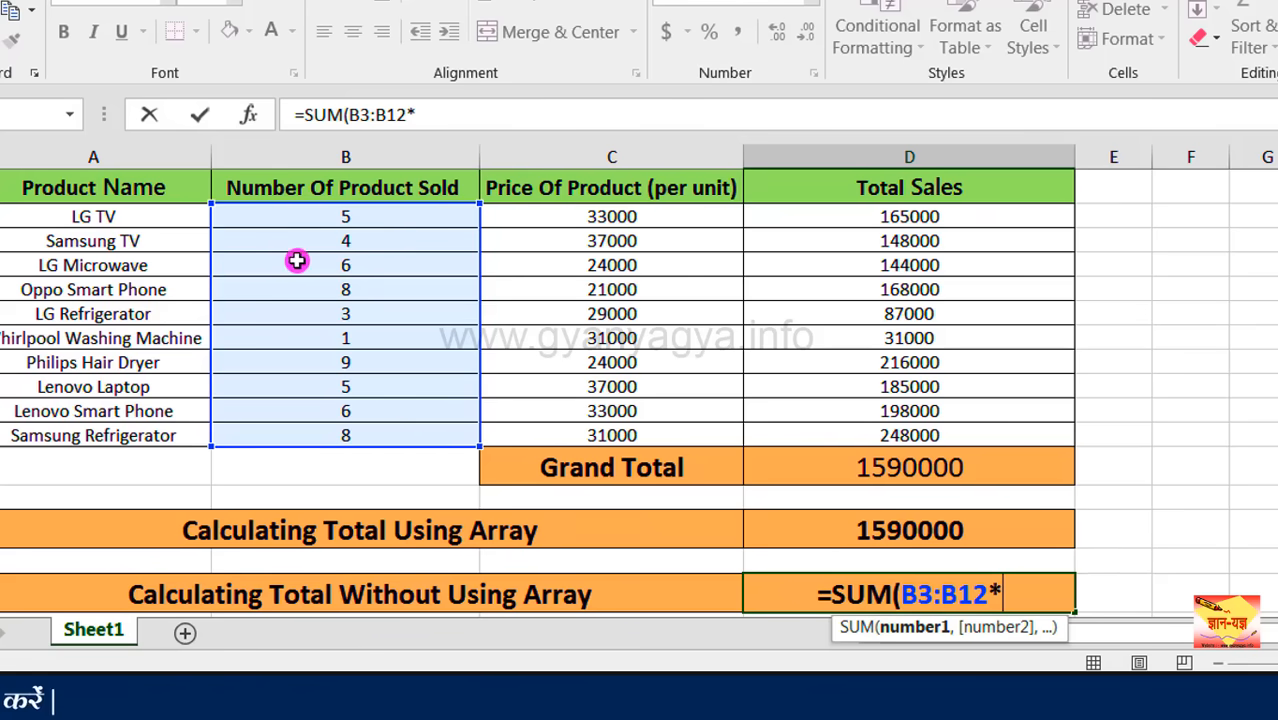
{"action": "left_click_drag", "start_coordinate": [569, 215], "coordinate": [577, 432]}
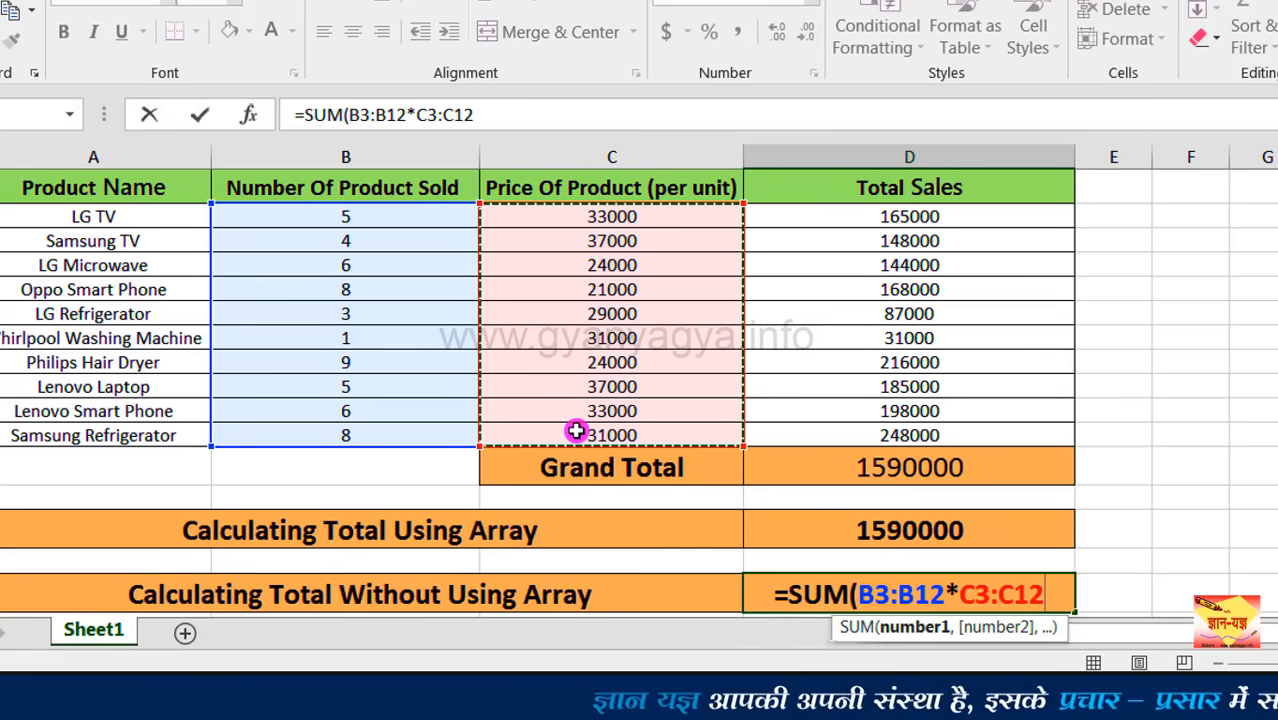
{"action": "type", "text": ")"}
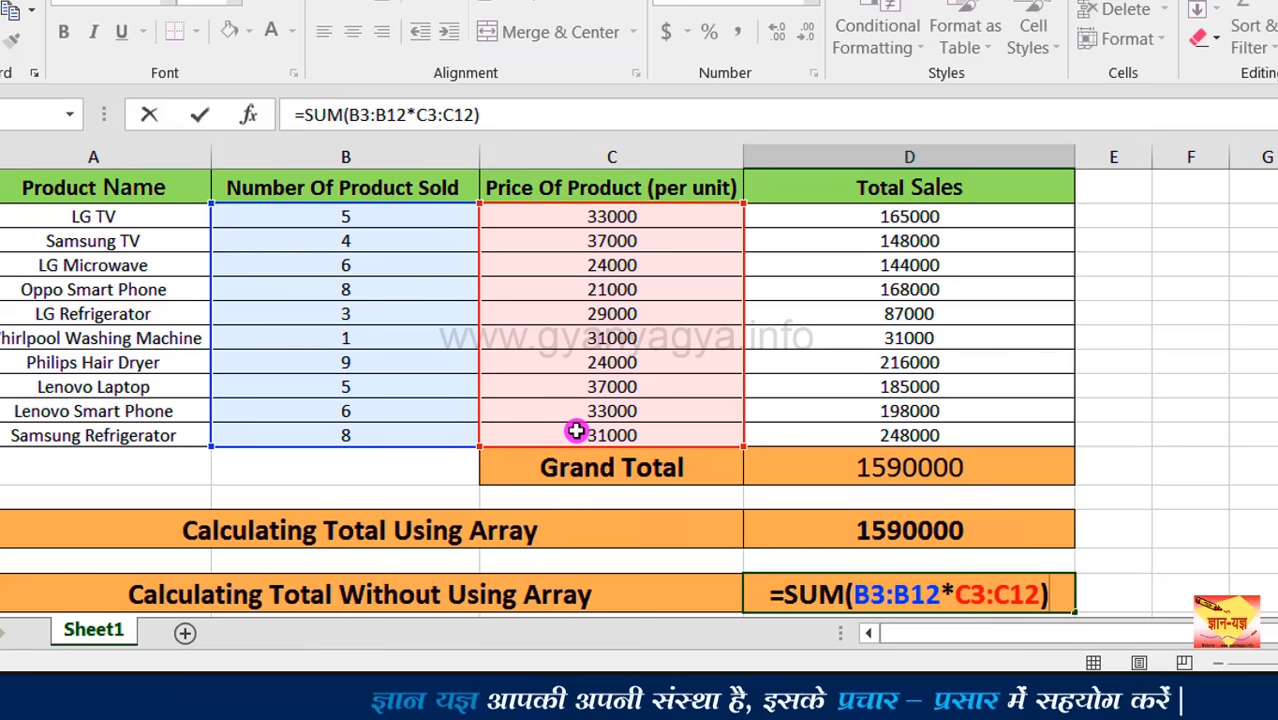
{"action": "key", "text": "Return"}
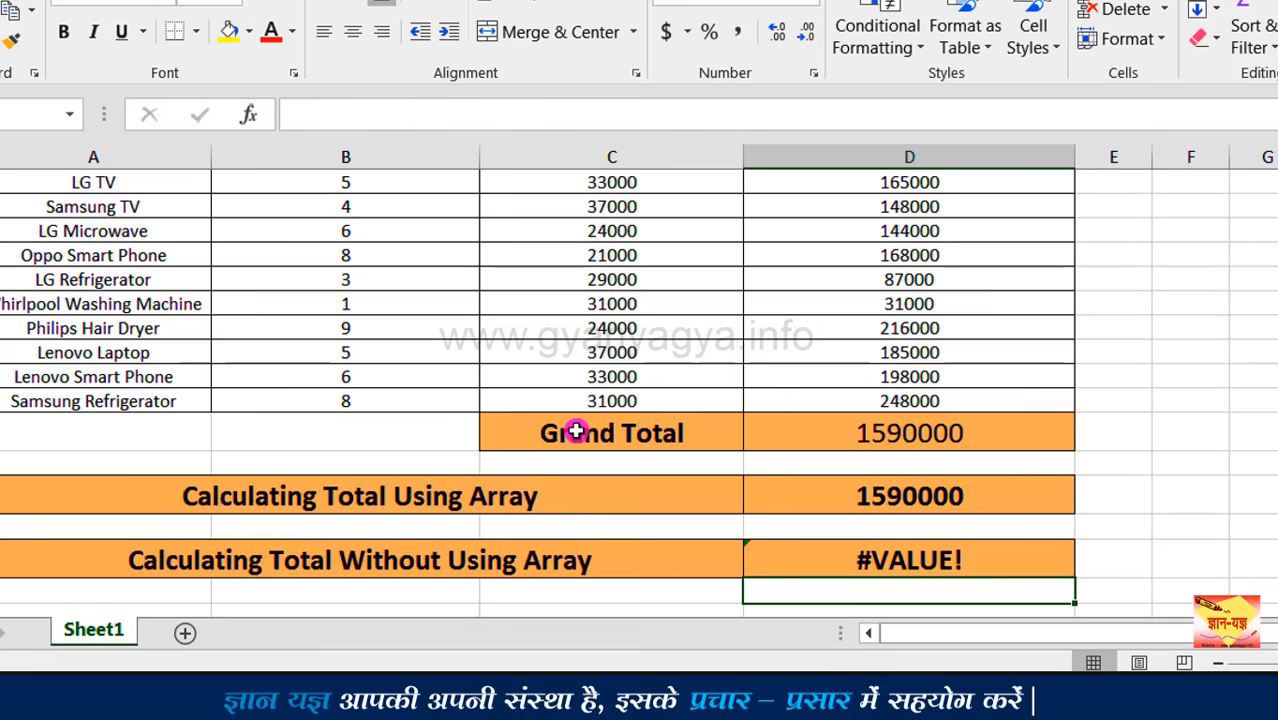
- Compare the formulas in D15 and D17, and re-enter the one in D17 as an array formula
{"action": "left_click", "coordinate": [767, 552]}
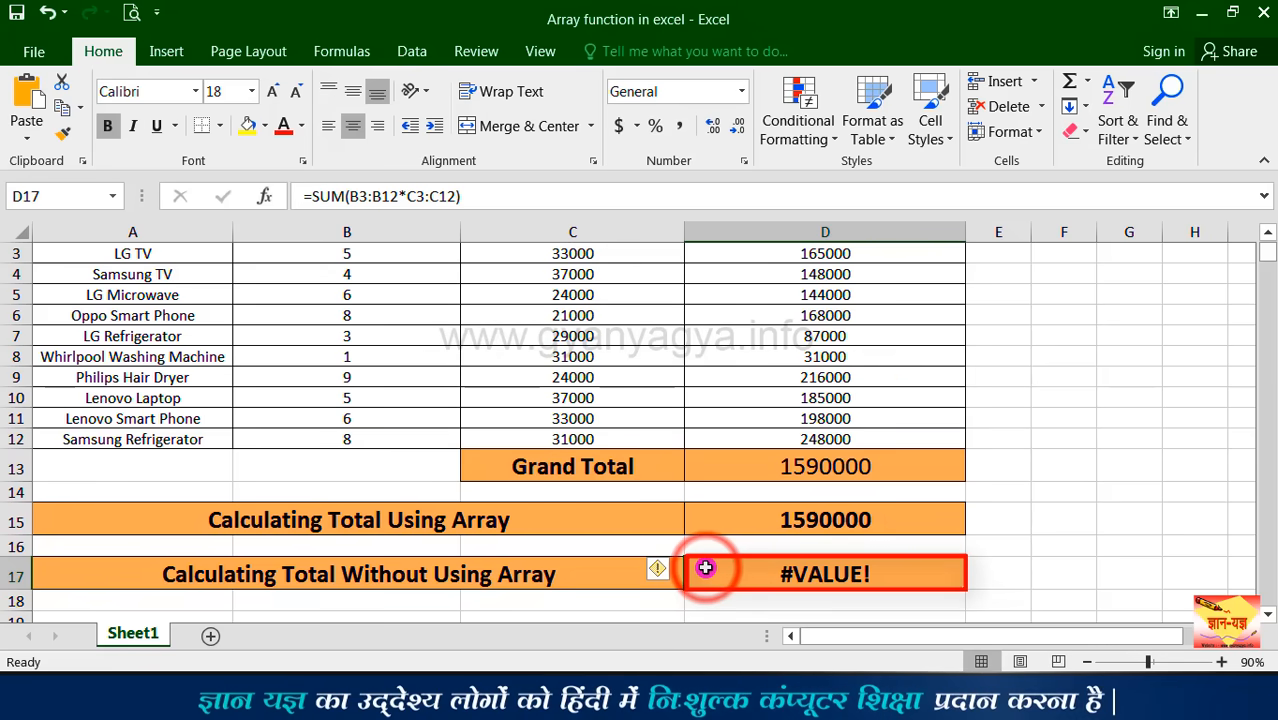
{"action": "scroll", "coordinate": [905, 494], "scroll_direction": "up", "scroll_amount": 1}
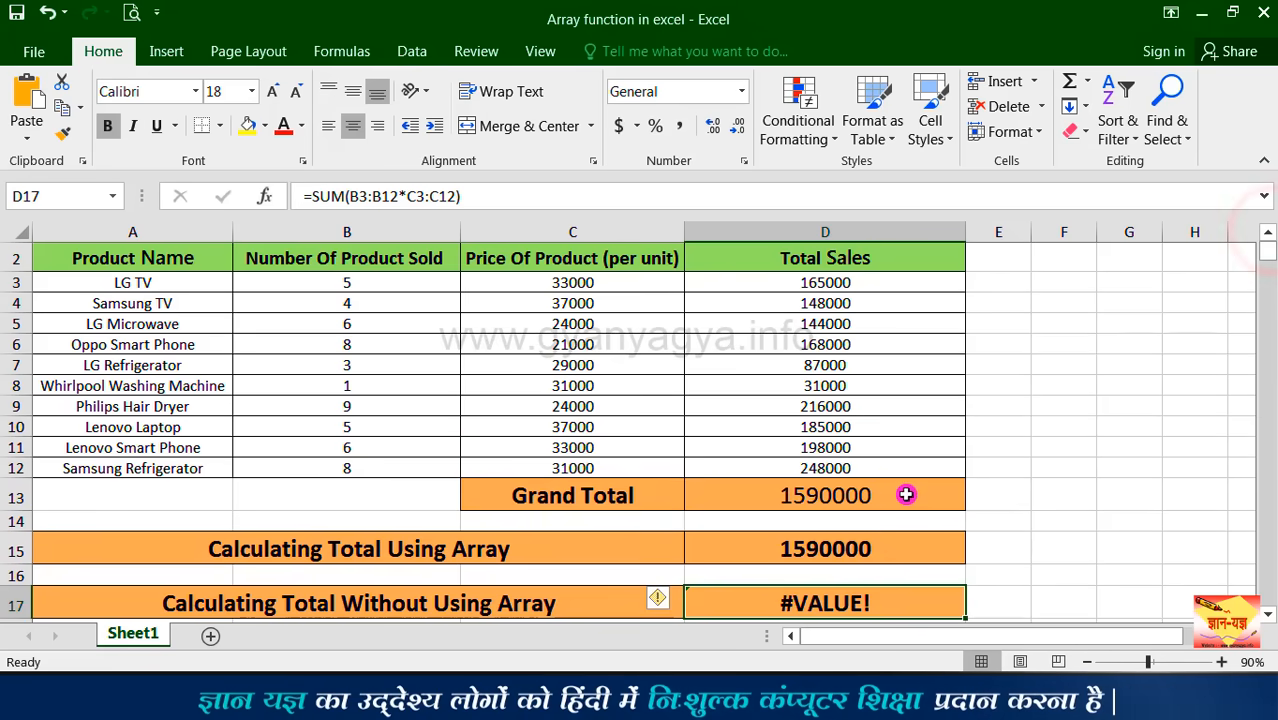
{"action": "left_click", "coordinate": [850, 540]}
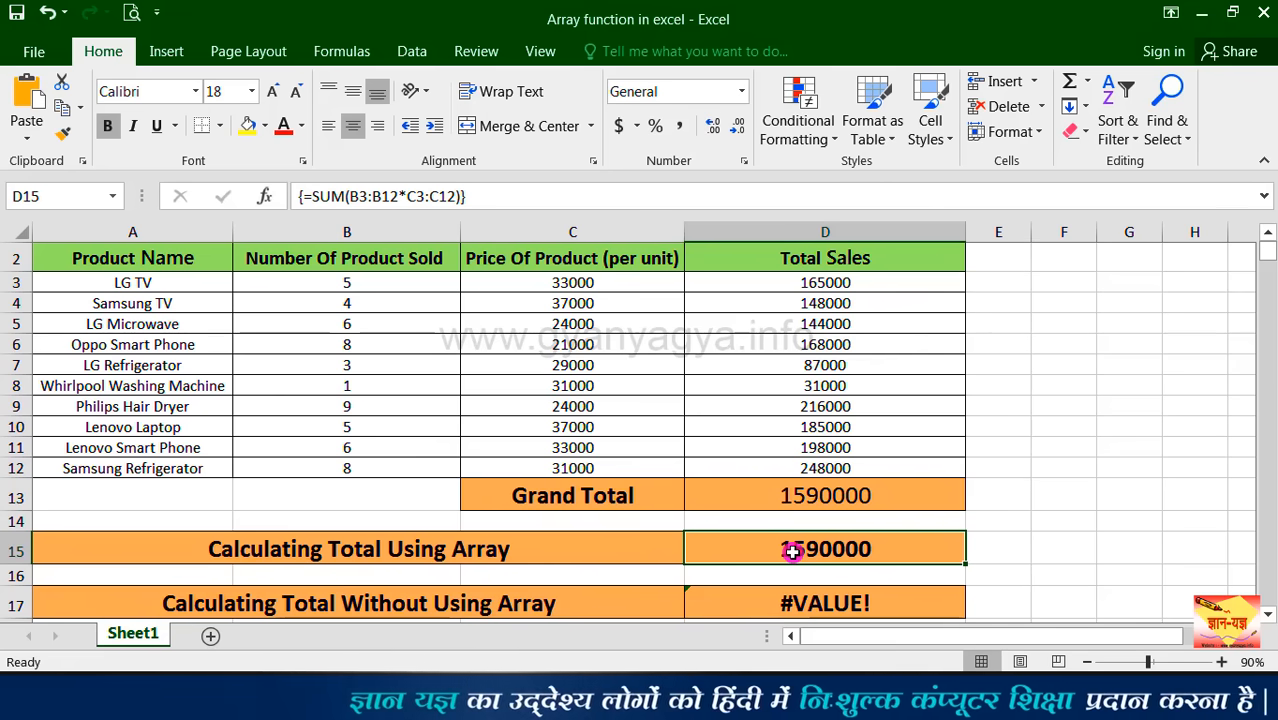
{"action": "left_click", "coordinate": [792, 605]}
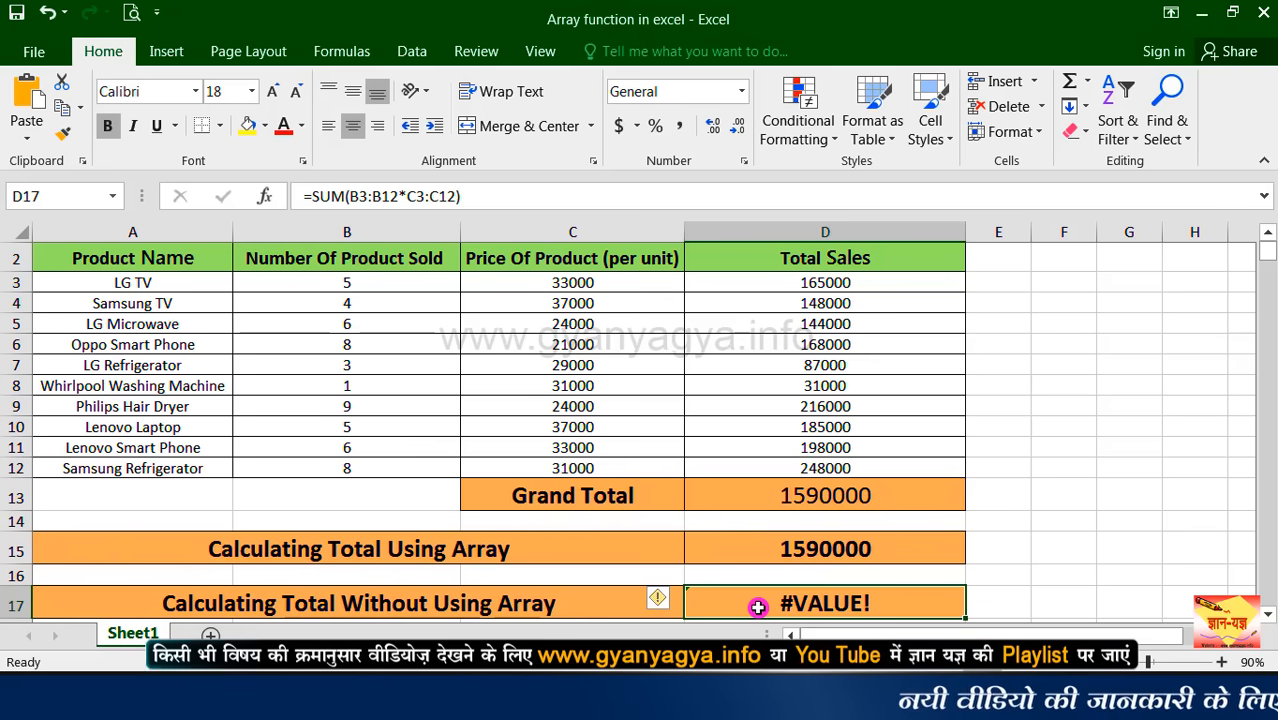
{"action": "double_click", "coordinate": [856, 607]}
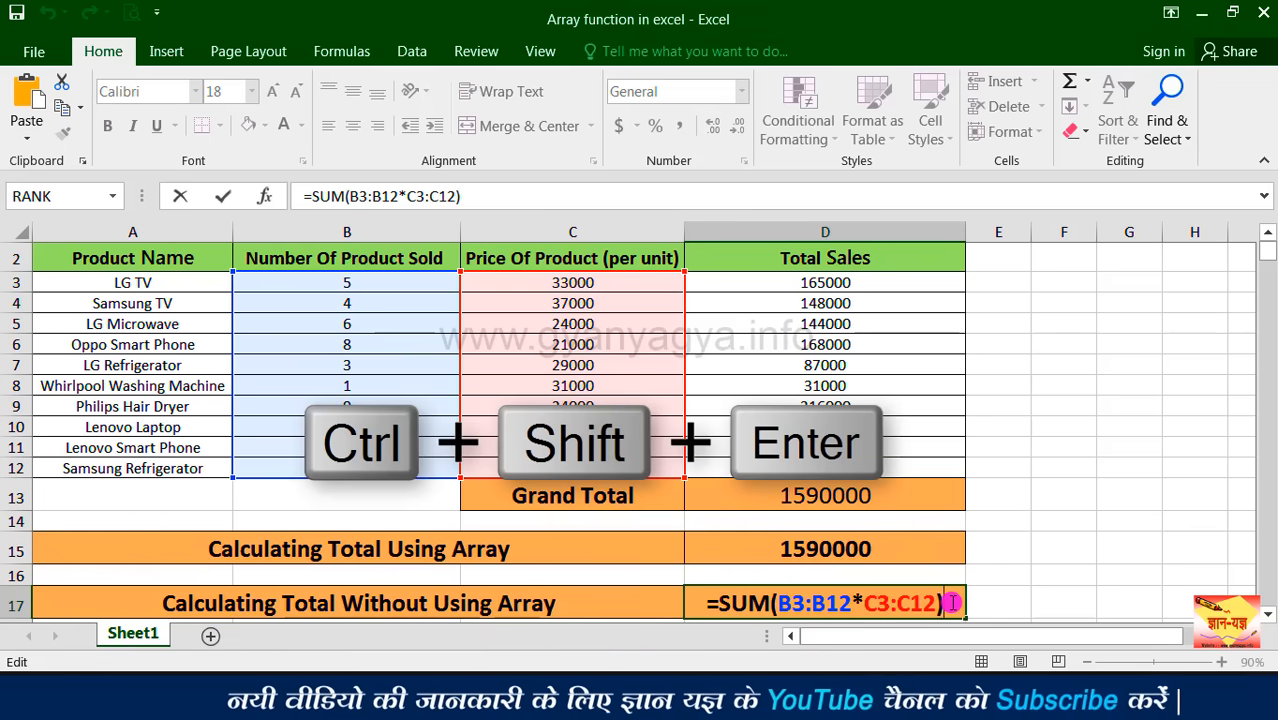
{"action": "key", "text": "ctrl+shift+Return"}
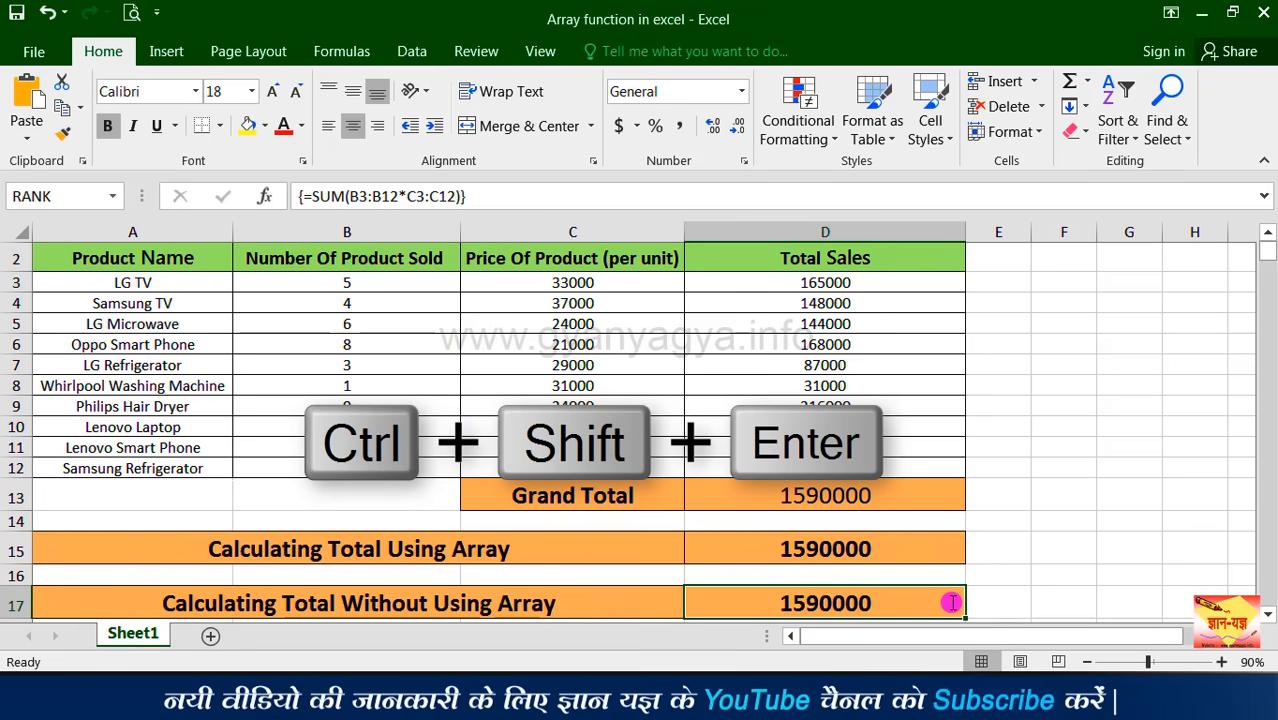